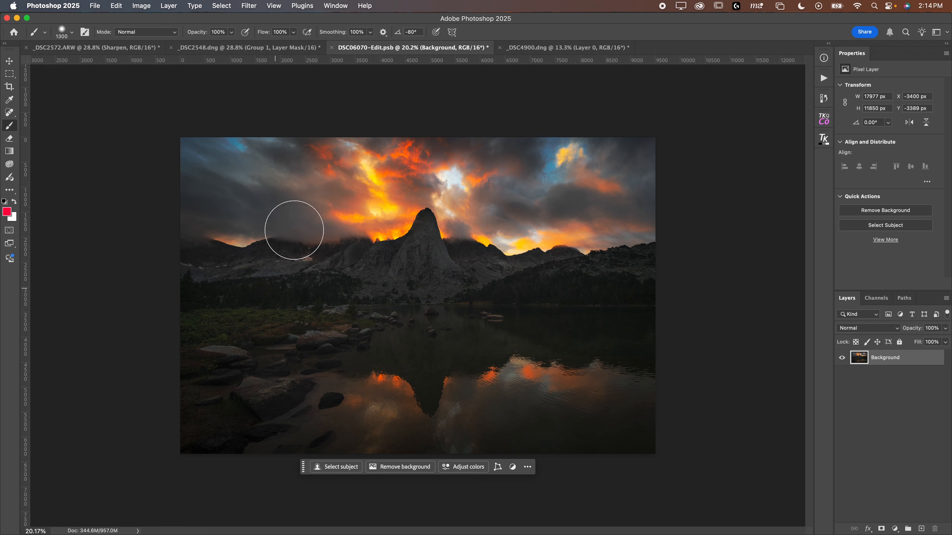
Step: Reduce the brush size to 800
key("bracketleft")
key("bracketleft")
key("bracketleft")
key("bracketleft")
key("bracketleft")
Step: Add a Color Balance adjustment layer and shift the Yellow–Blue balance in the midtones and shadows
left_click(895, 528)
left_click(905, 458)
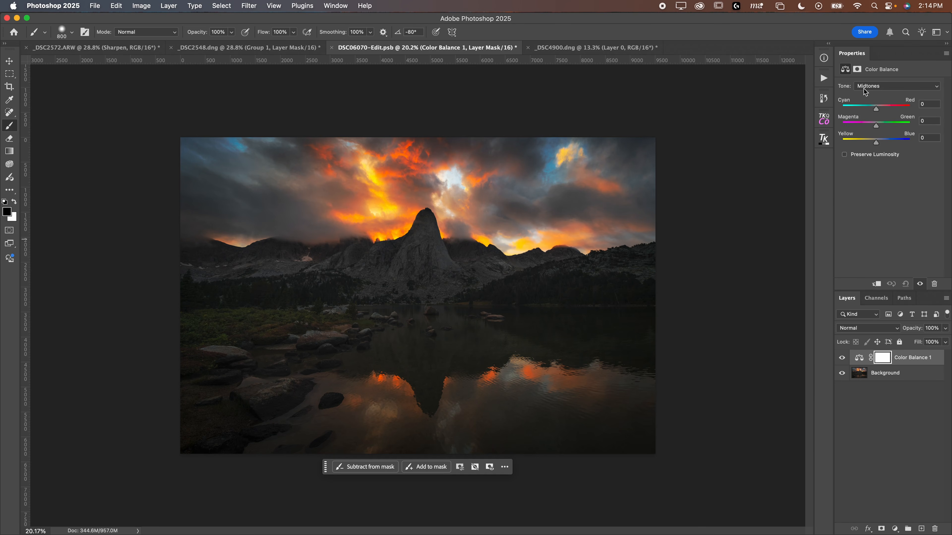
left_click(864, 88)
left_click(864, 95)
left_click_drag(876, 143, 858, 142)
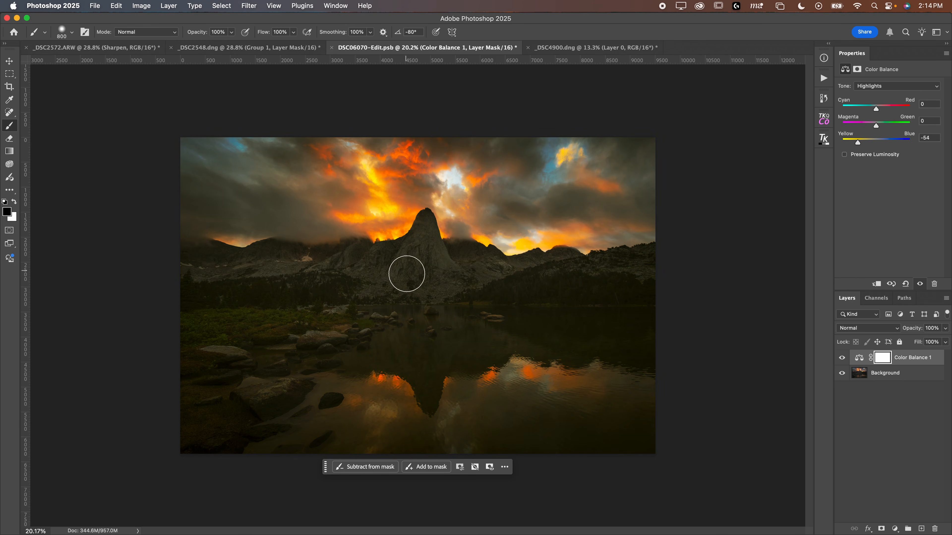
mouse_move(857, 142)
left_mouse_down()
mouse_move(895, 138)
mouse_move(862, 143)
left_mouse_up()
left_click(897, 86)
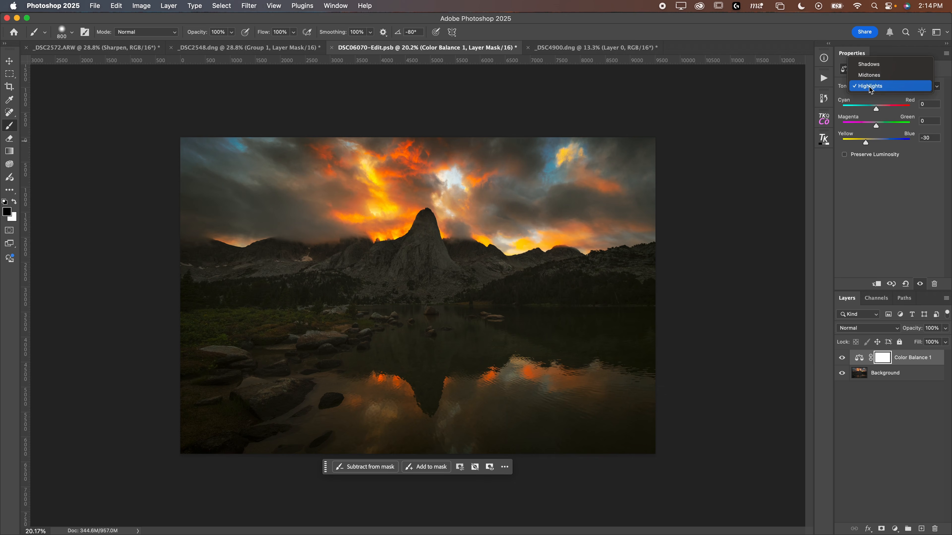
left_click(877, 66)
left_click_drag(886, 143, 892, 143)
Step: Toggle the Color Balance layer's visibility to compare, then delete that layer
left_click(842, 359)
left_click(841, 359)
left_click(842, 360)
left_click(841, 359)
left_click(858, 359)
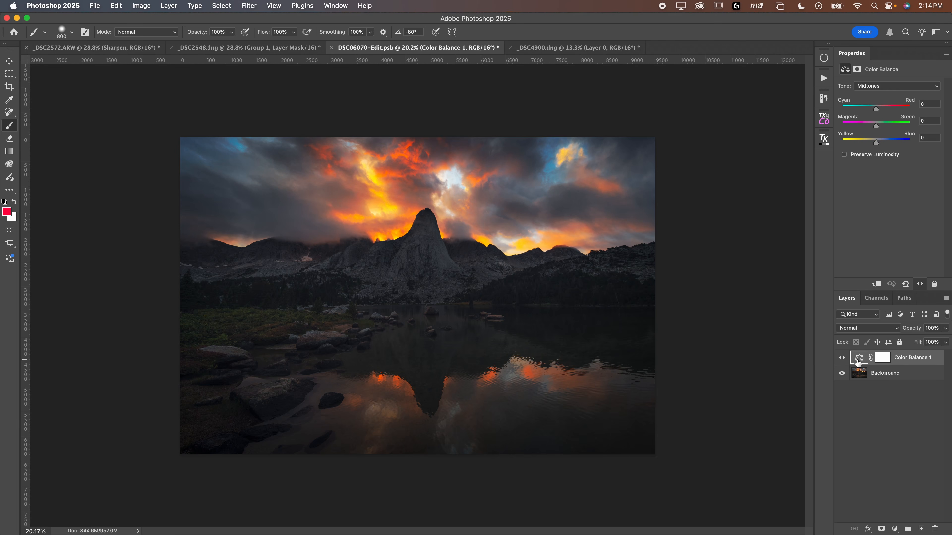
key("BackSpace")
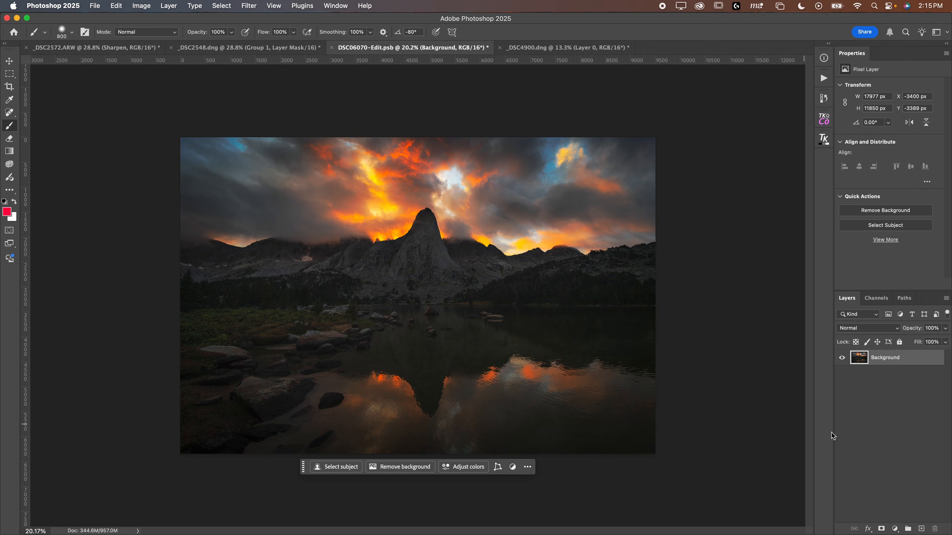
Step: Add an orange Solid Color fill layer (#ffb849) and set its blend mode to Soft Light
left_click(894, 529)
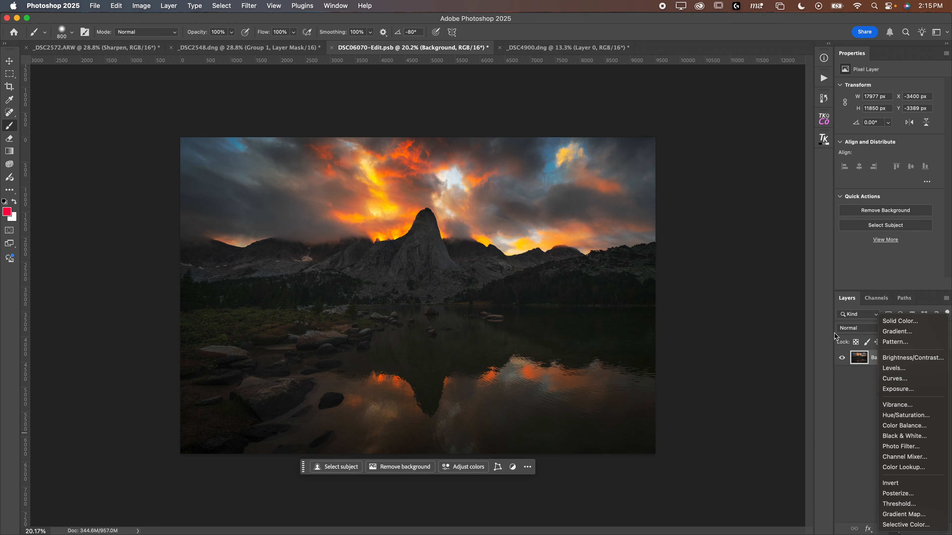
left_click(892, 321)
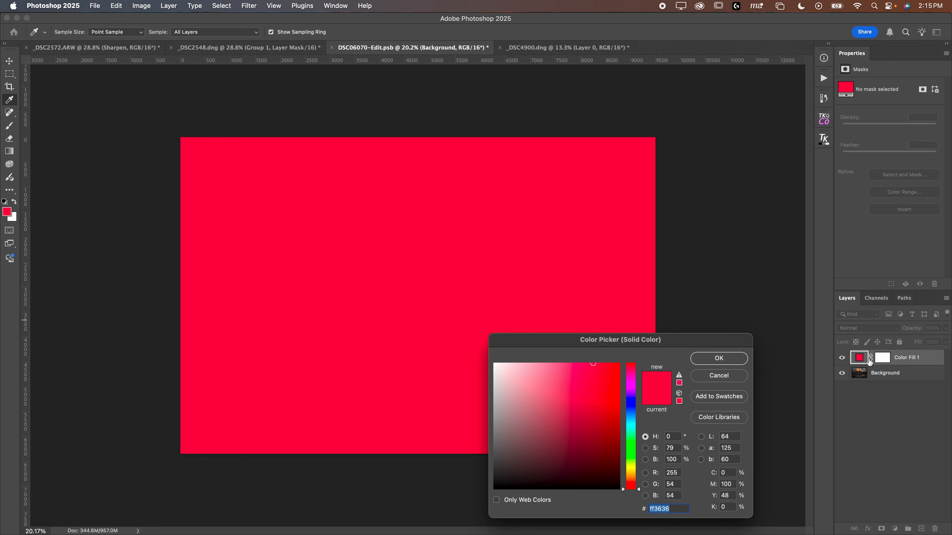
left_click_drag(626, 343, 750, 120)
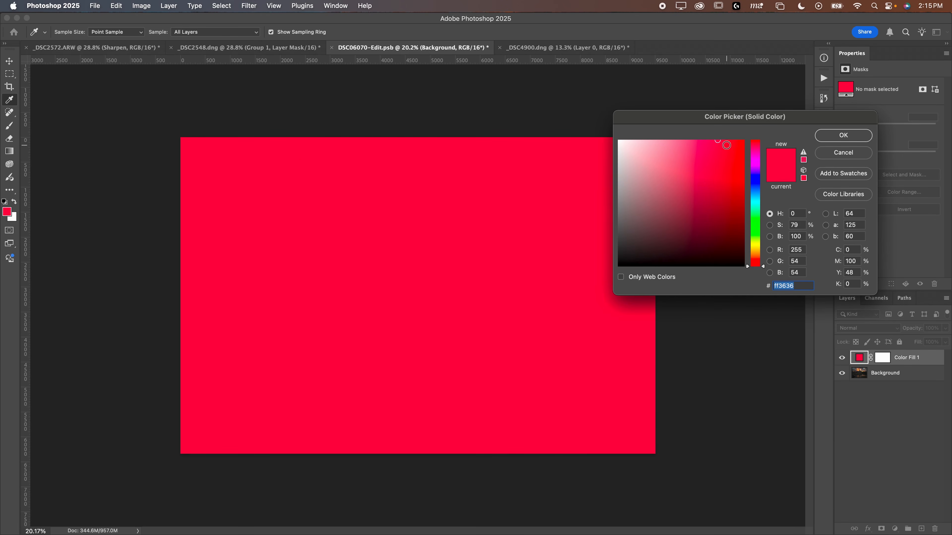
left_click_drag(755, 256, 755, 255)
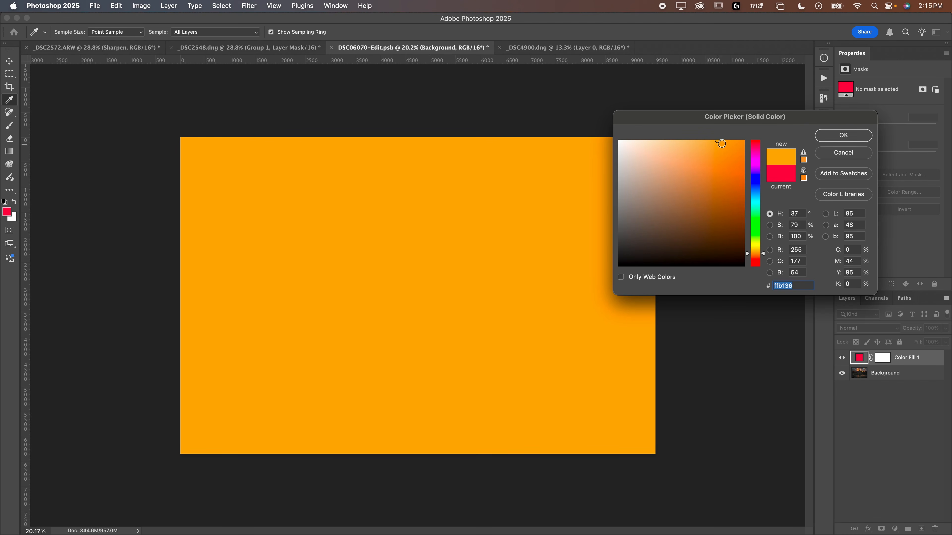
mouse_move(720, 145)
left_mouse_down()
mouse_move(686, 136)
mouse_move(707, 138)
left_mouse_up()
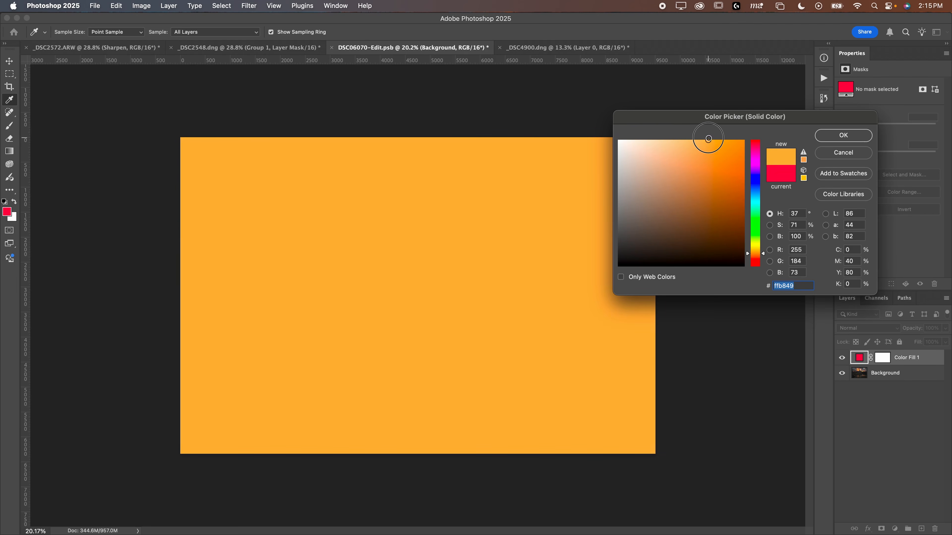
left_click(842, 136)
left_click(867, 330)
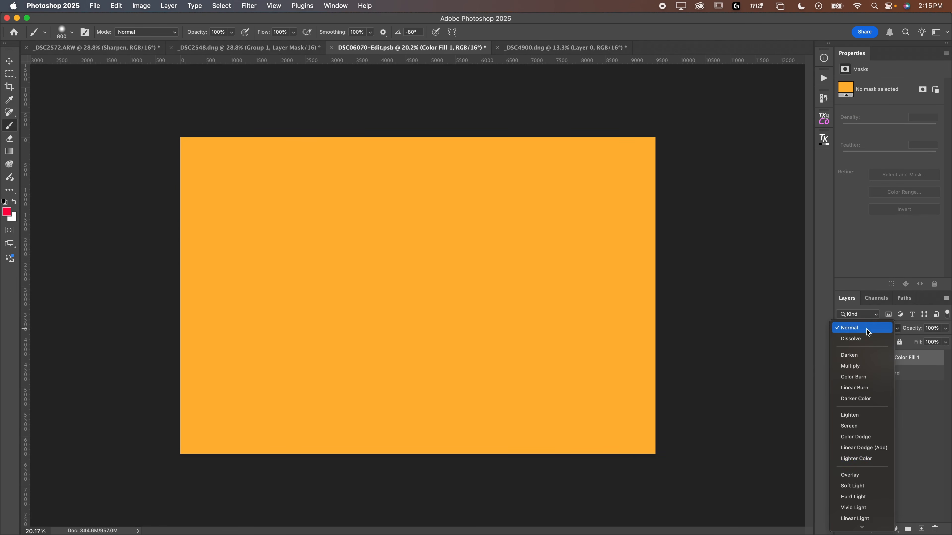
left_click(850, 486)
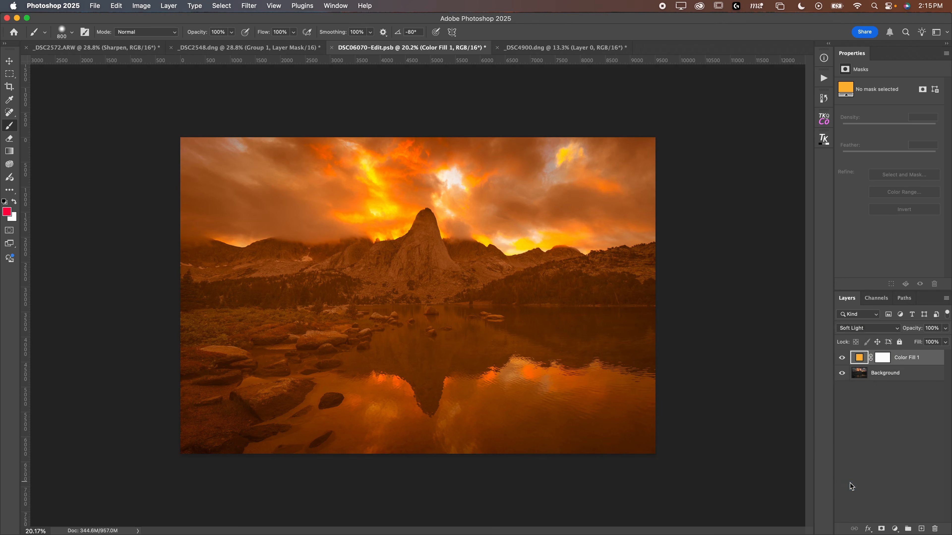
Step: Open Color Fill 1's blending options and raise the Underlying Layer Blend If black point to about 70
double_click(937, 361)
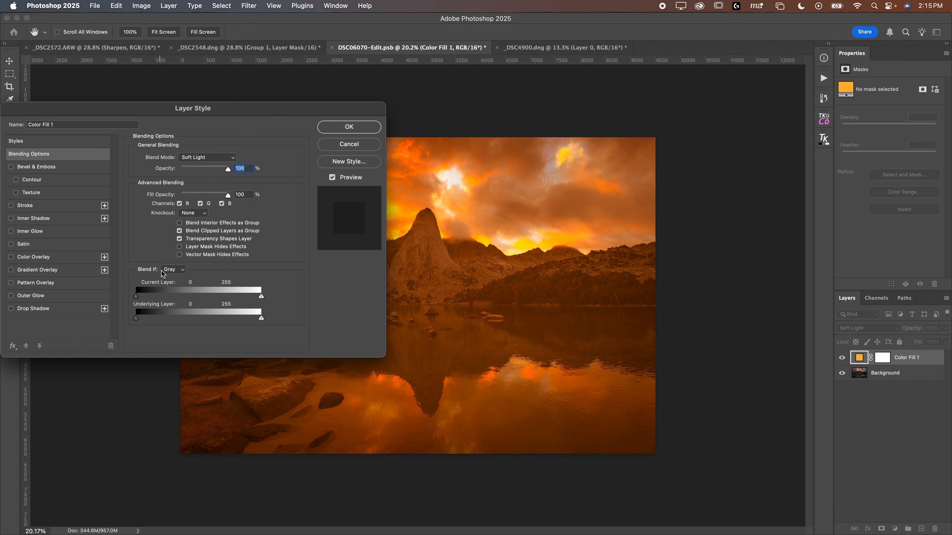
left_click(170, 270)
left_click(182, 272)
left_click_drag(182, 113, 383, 172)
left_click_drag(322, 173, 183, 292)
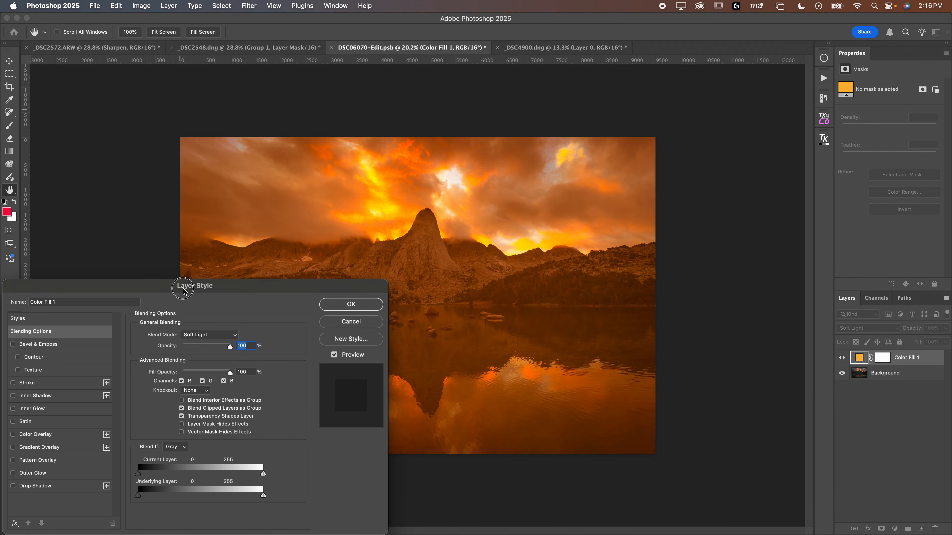
key("super+plus")
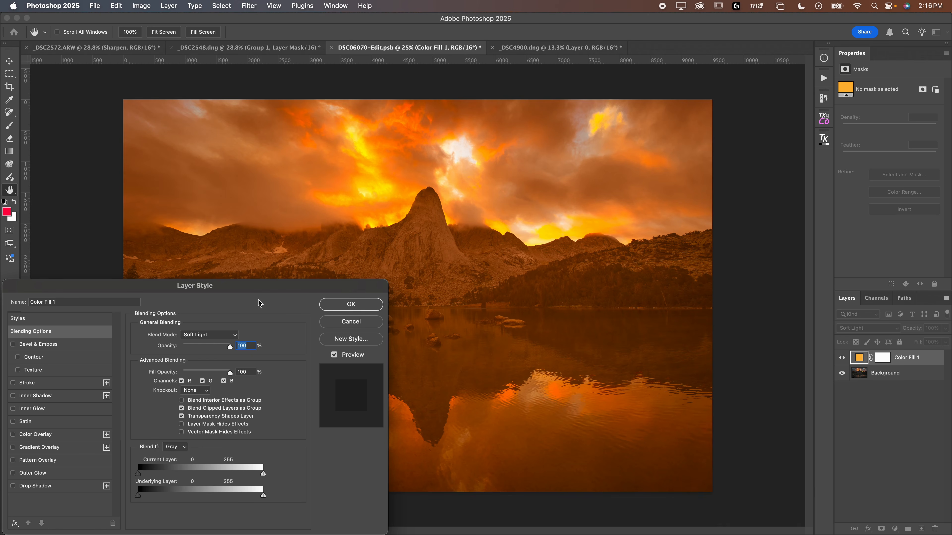
left_click_drag(139, 498, 151, 498)
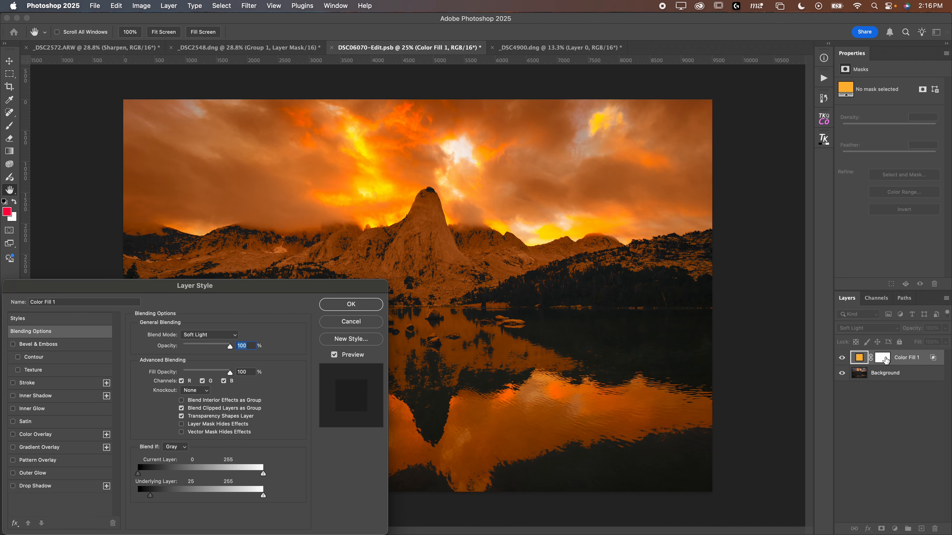
left_click_drag(151, 498, 182, 494)
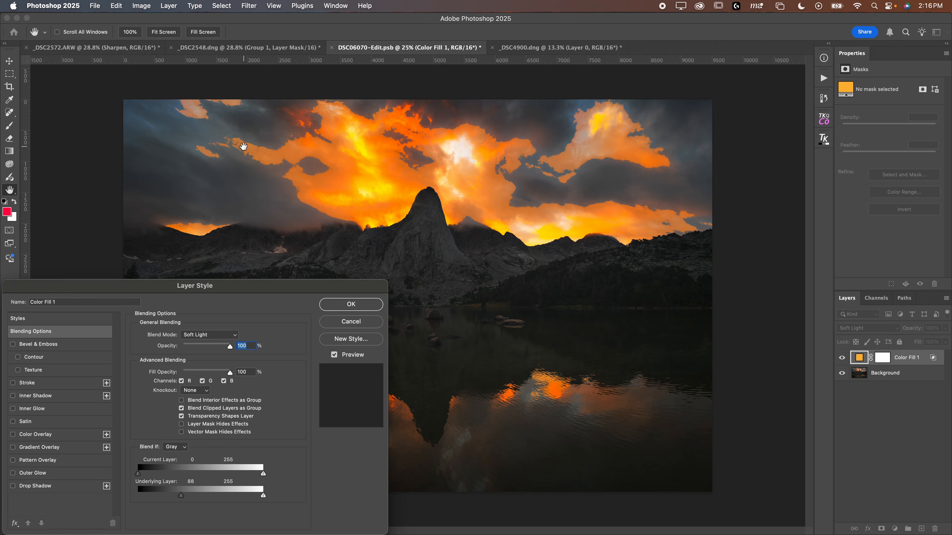
left_click_drag(181, 498, 174, 501)
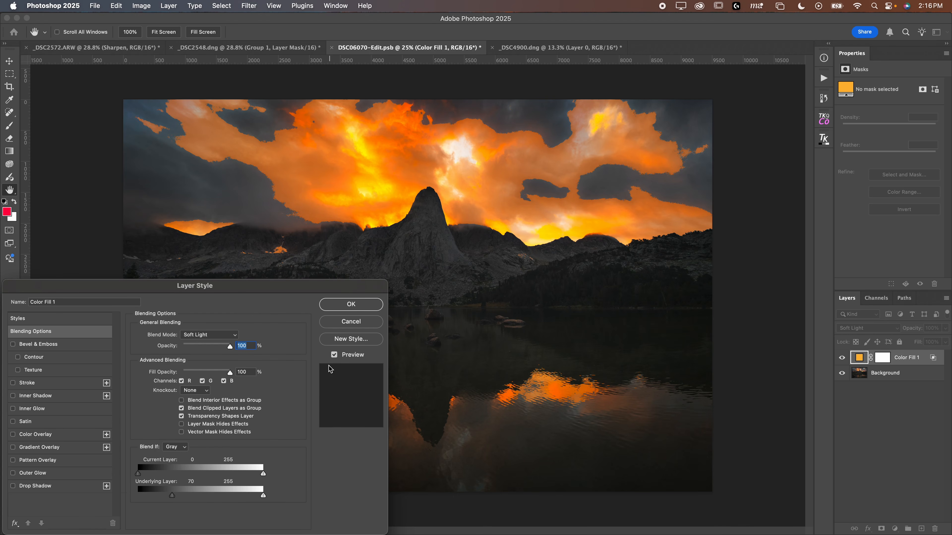
left_click_drag(224, 292, 254, 244)
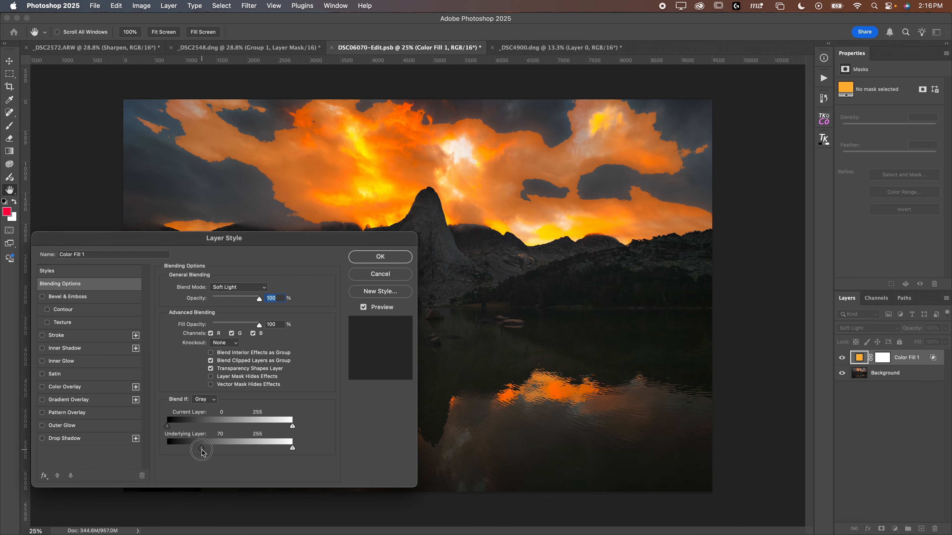
left_click_drag(201, 448, 195, 448)
left_click_drag(194, 239, 188, 265)
Step: Split the Underlying Layer Blend If sliders to 57/163 and 129/255, compare the preview, and confirm the layer style
key("alt")
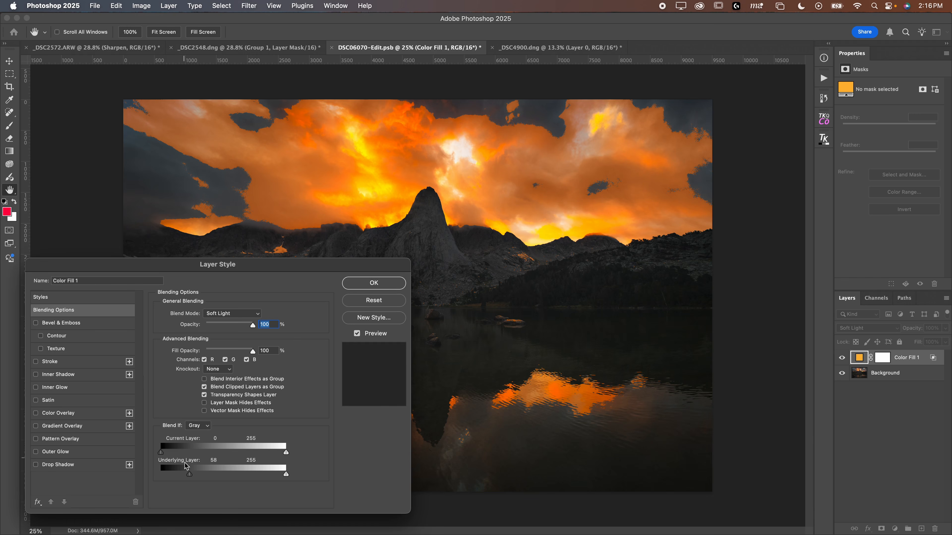
left_click_drag(189, 476, 187, 476)
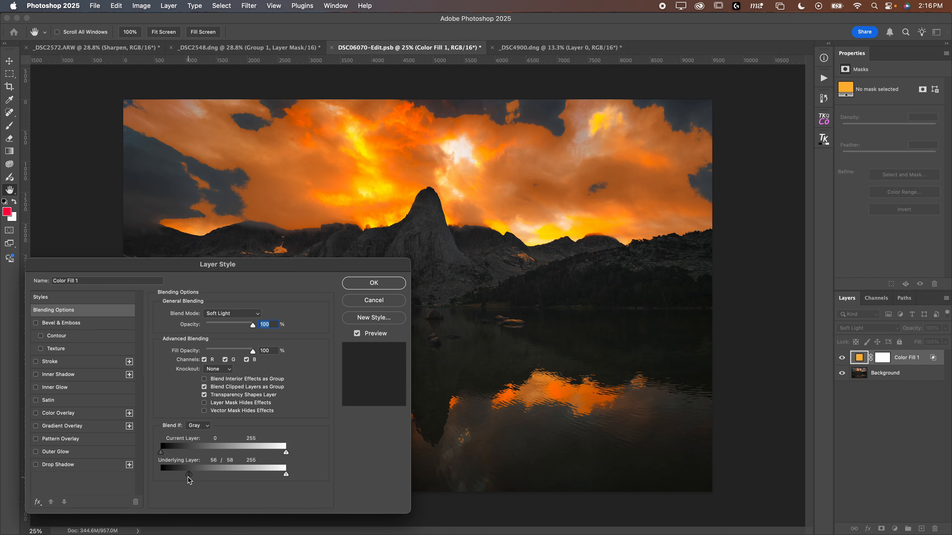
left_click_drag(192, 476, 211, 477)
mouse_move(225, 475)
left_mouse_down()
mouse_move(187, 478)
mouse_move(228, 475)
left_mouse_up()
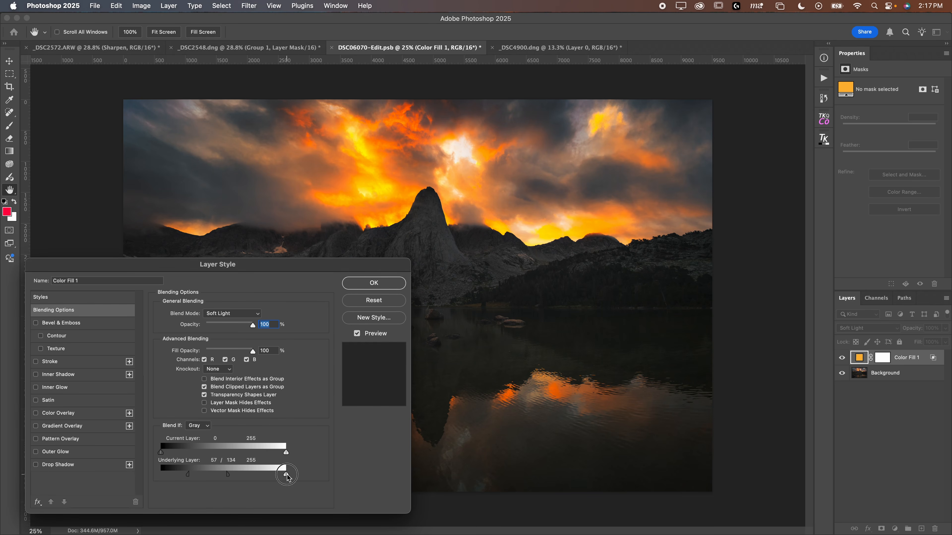
left_click_drag(286, 479, 248, 475)
mouse_move(245, 475)
left_mouse_down()
mouse_move(224, 475)
mouse_move(252, 479)
left_mouse_up()
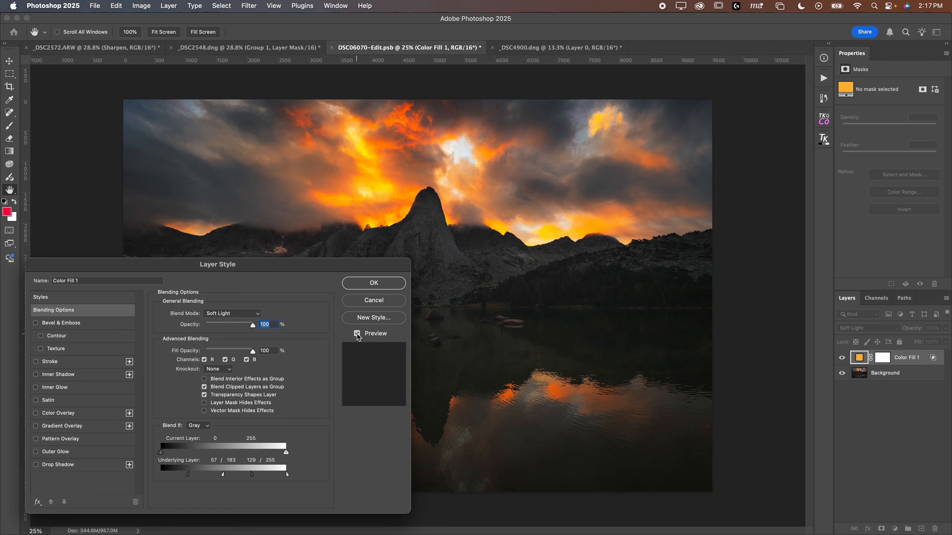
left_click(357, 334)
left_click(357, 334)
left_click(374, 283)
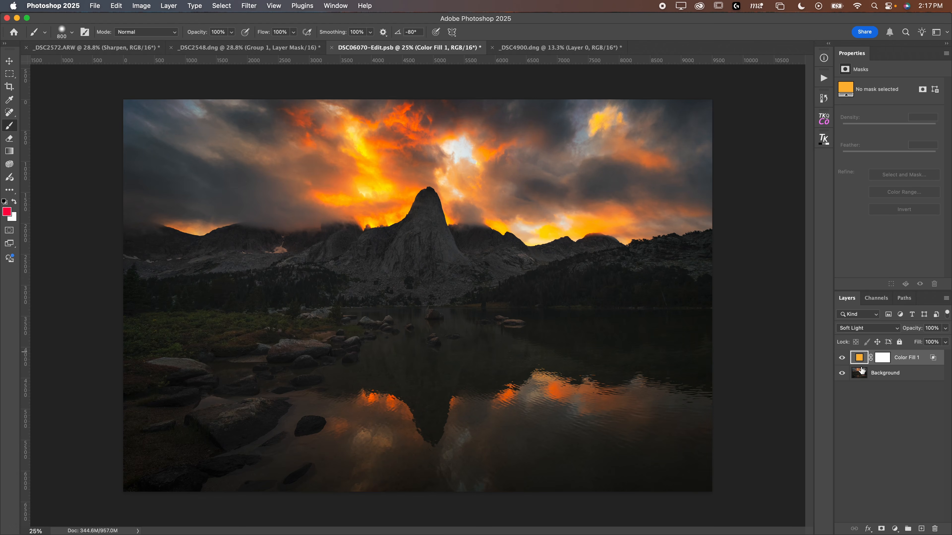
Step: Toggle Color Fill 1's visibility to compare the image with and without it
left_click(841, 357)
left_click(841, 358)
left_click(841, 358)
left_click(841, 358)
Step: Change Color Fill 1's colour to a deeper orange and switch to the Brush tool
double_click(858, 359)
mouse_move(758, 254)
left_mouse_down()
mouse_move(758, 245)
mouse_move(759, 267)
mouse_move(759, 152)
mouse_move(765, 259)
left_mouse_up()
mouse_move(723, 196)
left_mouse_down()
mouse_move(727, 169)
mouse_move(740, 219)
mouse_move(668, 229)
mouse_move(658, 145)
mouse_move(694, 196)
mouse_move(711, 149)
mouse_move(747, 138)
mouse_move(652, 149)
mouse_move(728, 164)
mouse_move(717, 137)
mouse_move(693, 138)
mouse_move(704, 131)
left_mouse_up()
left_click(842, 138)
key("b")
Step: Switch the orange fill layer off and on again to check its effect
left_click(841, 358)
left_click(841, 359)
left_click(841, 358)
left_click(842, 359)
Step: Add a second Solid Color fill layer in blue and set its blend mode to Soft Light
left_click(895, 528)
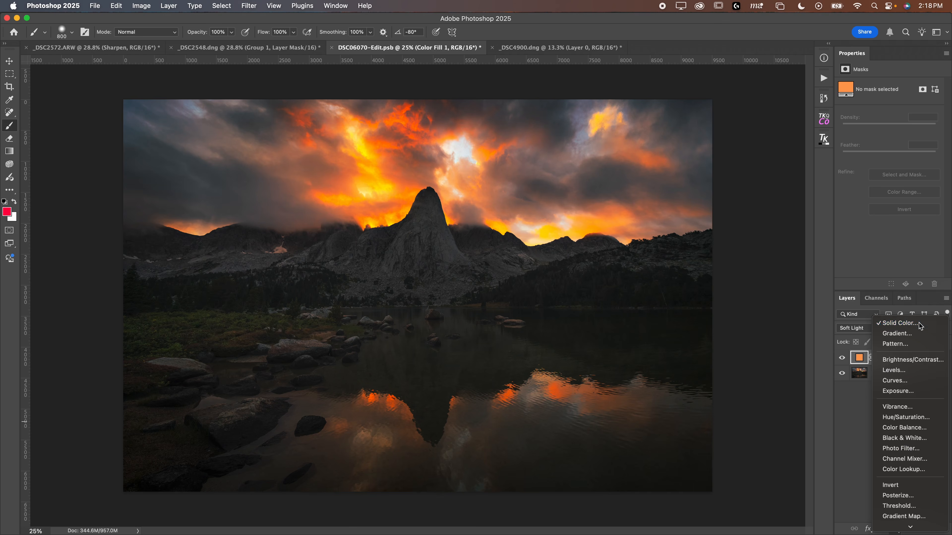
left_click(919, 325)
left_click_drag(758, 193, 758, 186)
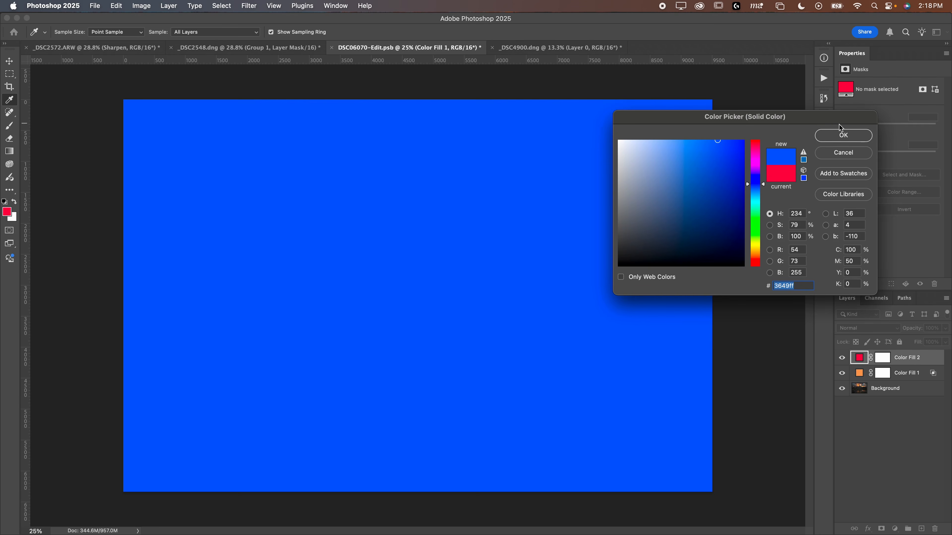
left_click_drag(718, 186, 718, 168)
left_click(843, 136)
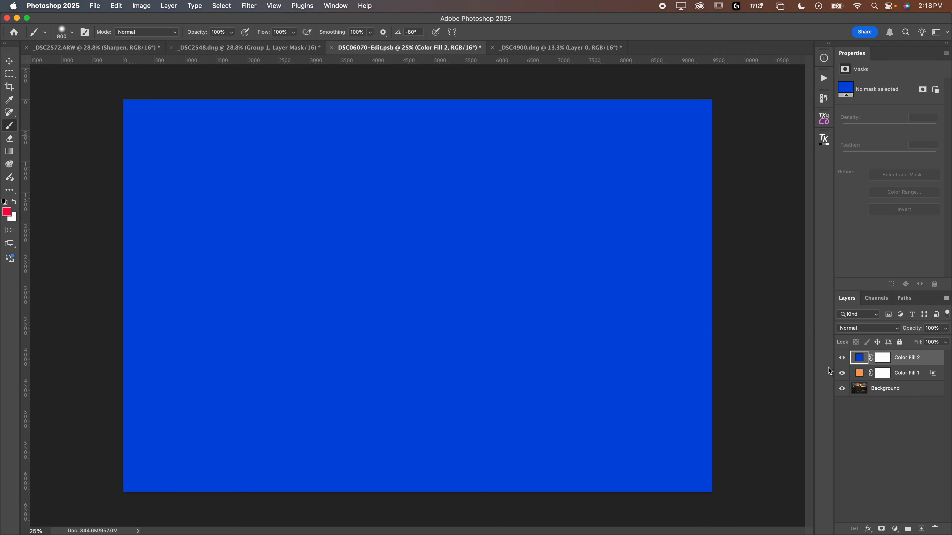
left_click(864, 333)
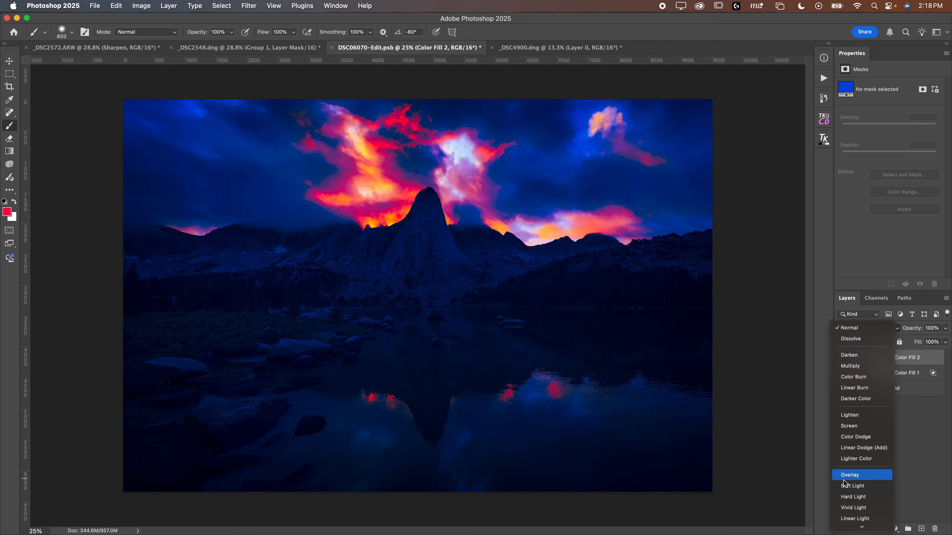
left_click(847, 485)
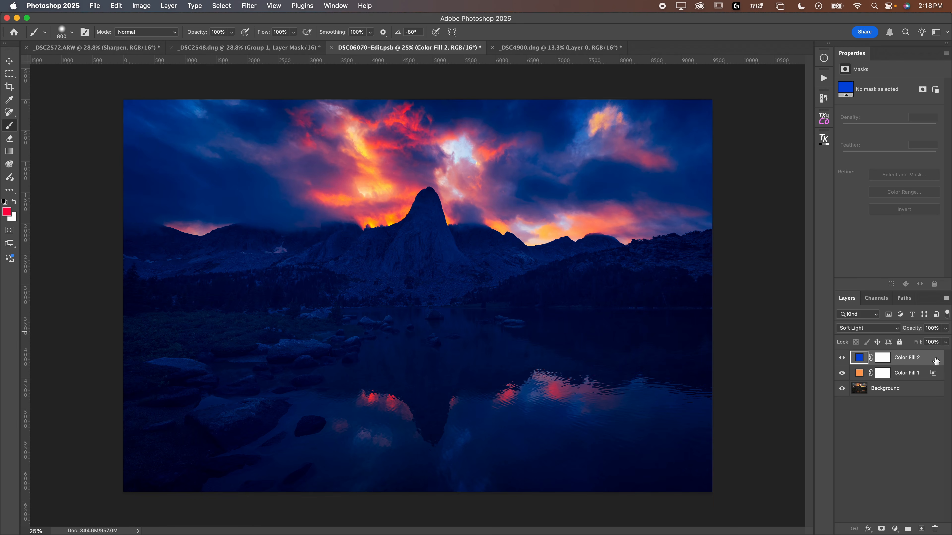
Step: Restrict Color Fill 2 to the darker tones by lowering and splitting its Underlying Layer Blend If sliders, then confirm
double_click(935, 361)
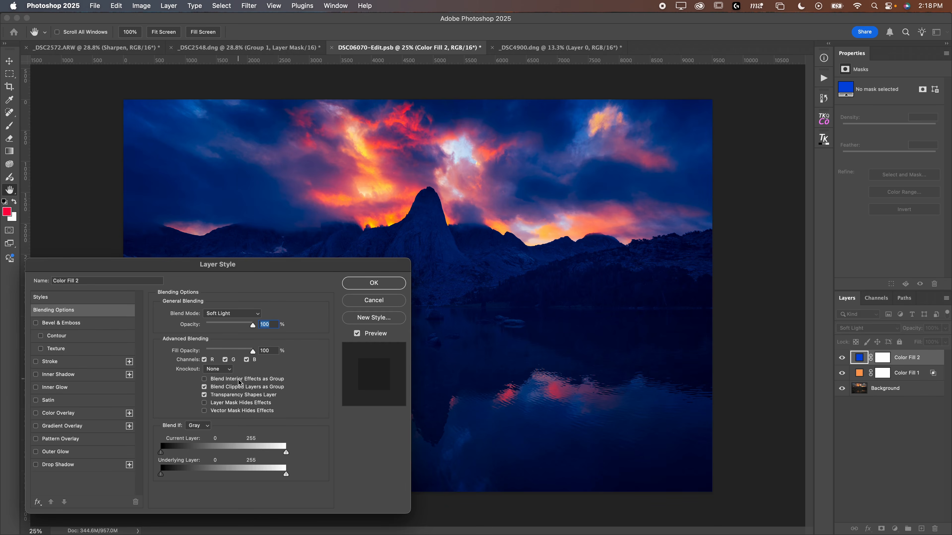
mouse_move(164, 477)
left_mouse_down()
mouse_move(191, 481)
mouse_move(159, 479)
left_mouse_up()
left_click_drag(286, 475, 201, 481)
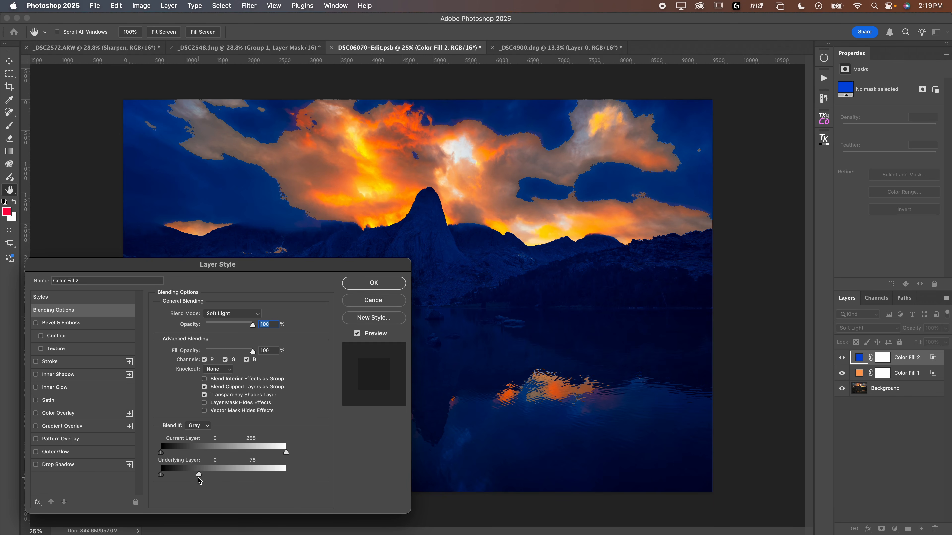
left_click_drag(199, 475, 178, 475)
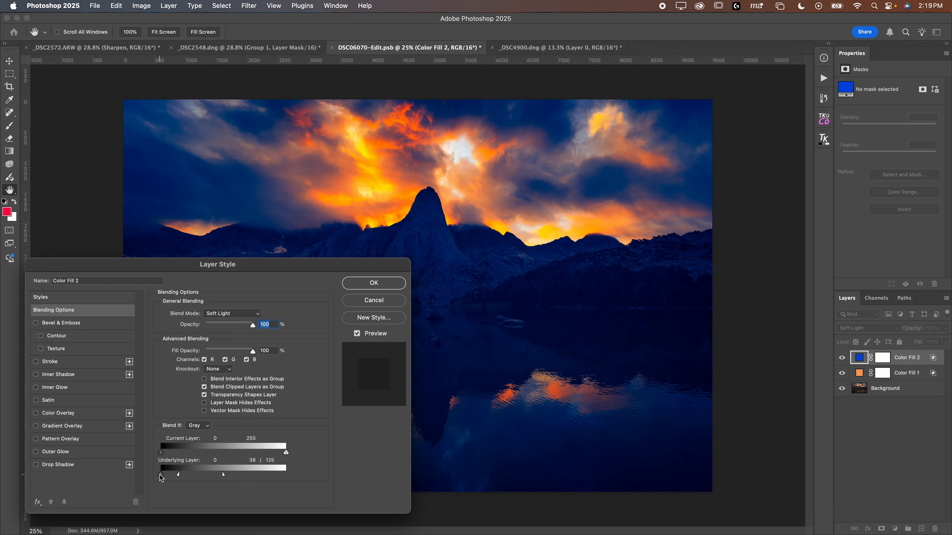
mouse_move(164, 478)
left_mouse_down()
mouse_move(226, 473)
mouse_move(168, 476)
left_mouse_up()
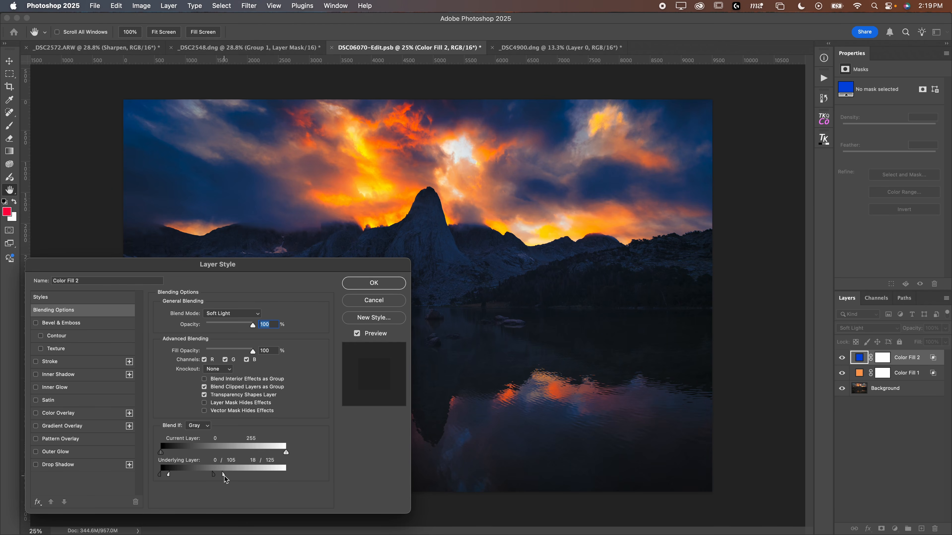
left_click(374, 283)
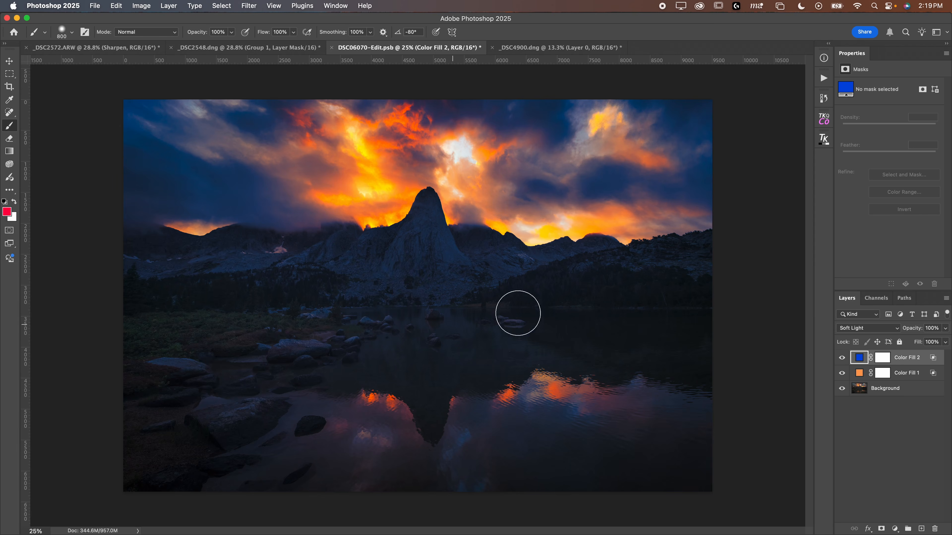
Step: Change Color Fill 2's colour to a muted blue, 5e65a9
double_click(863, 362)
mouse_move(669, 189)
left_mouse_down()
mouse_move(706, 171)
mouse_move(607, 171)
mouse_move(606, 161)
mouse_move(679, 168)
mouse_move(669, 142)
mouse_move(681, 193)
mouse_move(664, 188)
mouse_move(672, 192)
left_mouse_up()
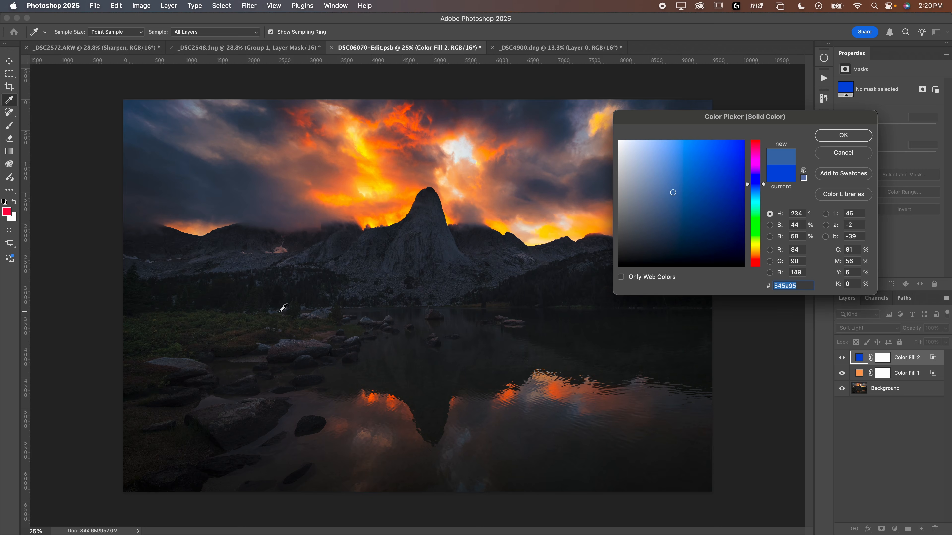
mouse_move(673, 190)
left_mouse_down()
mouse_move(660, 176)
mouse_move(686, 183)
mouse_move(674, 182)
left_mouse_up()
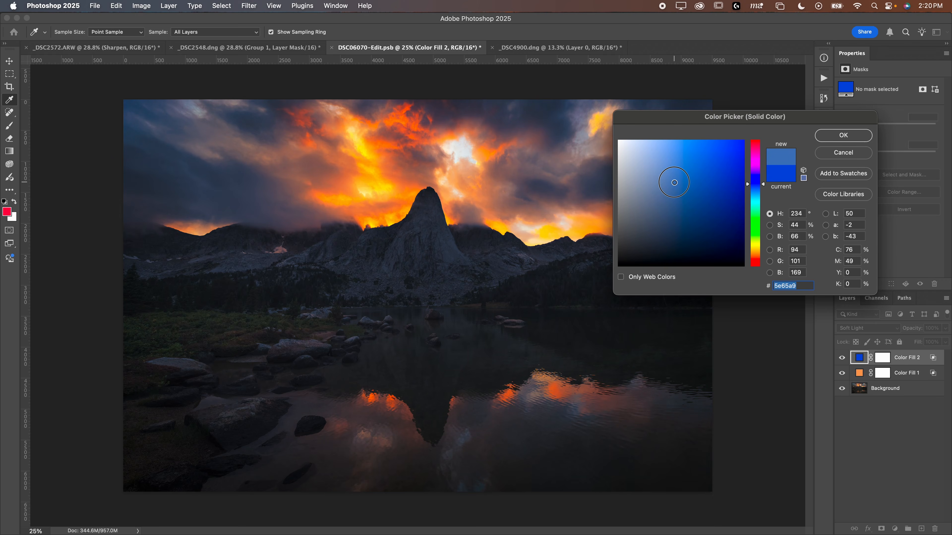
left_click(843, 135)
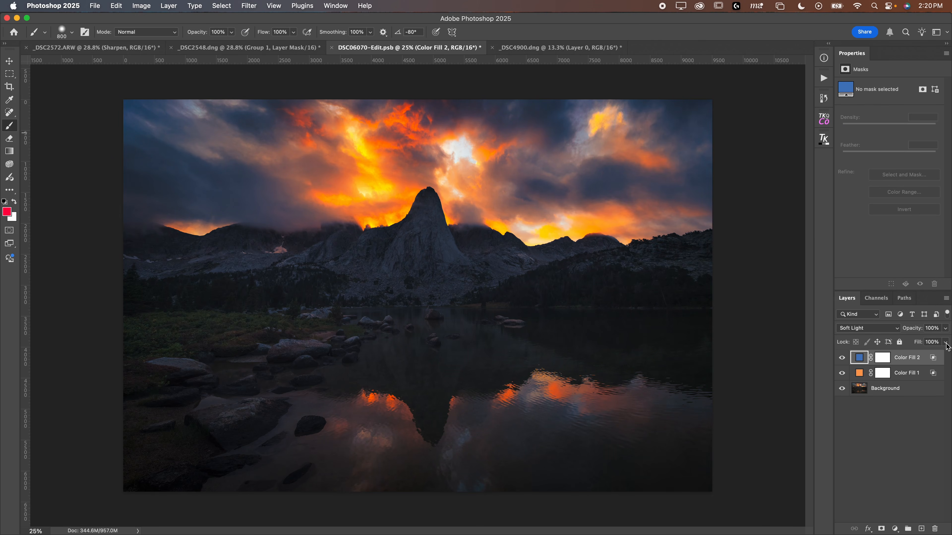
Step: Set Color Fill 2's blend mode to Overlay and its opacity to 68%
mouse_move(914, 329)
left_mouse_down()
mouse_move(890, 329)
mouse_move(916, 332)
left_mouse_up()
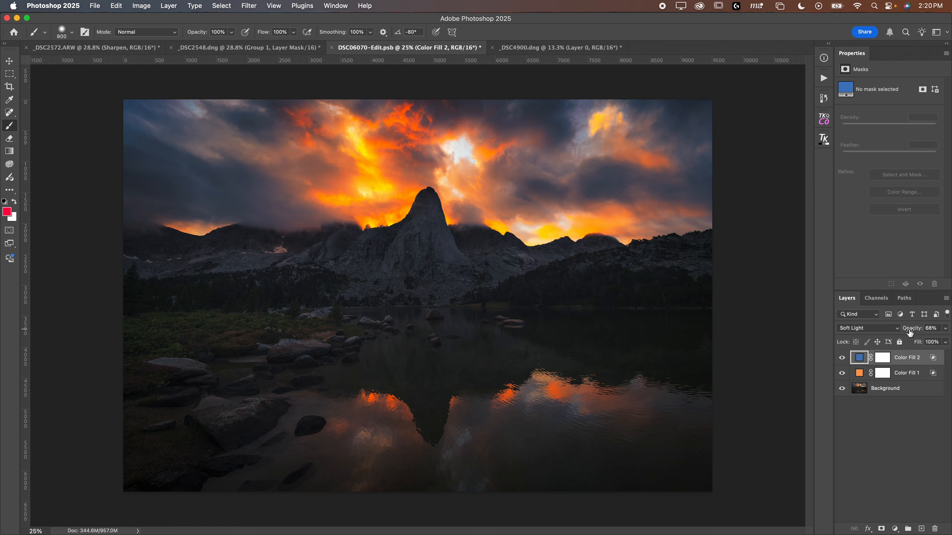
left_click(879, 330)
left_click(872, 324)
Step: Switch Color Fill 1 to the Overlay blend mode and lower its opacity
left_click(861, 374)
left_click(852, 329)
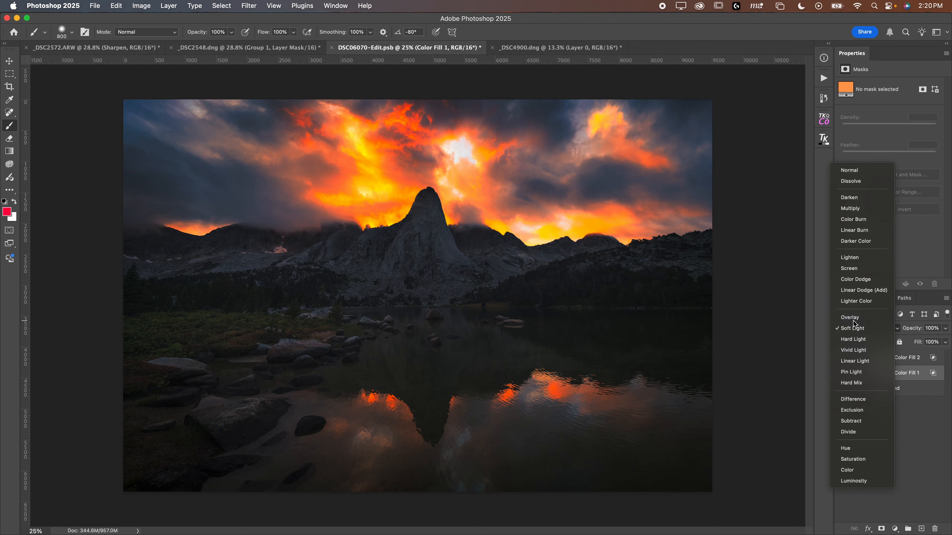
left_click(852, 319)
left_click_drag(906, 331, 888, 333)
Step: Compare the fill layers by toggling their visibility and raise Color Fill 2's opacity to 78%
left_click(859, 359)
left_click(856, 371)
left_click(857, 361)
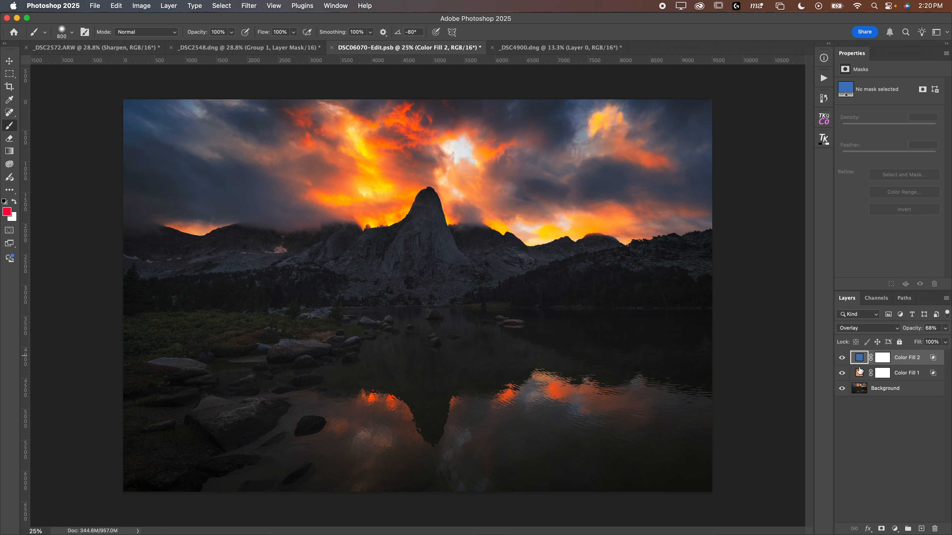
left_click_drag(841, 375, 843, 358)
left_click_drag(912, 332, 925, 331)
mouse_move(843, 361)
left_mouse_down()
mouse_move(845, 376)
mouse_move(842, 358)
left_mouse_up()
mouse_move(843, 376)
left_mouse_down()
mouse_move(841, 362)
mouse_move(843, 376)
left_mouse_up()
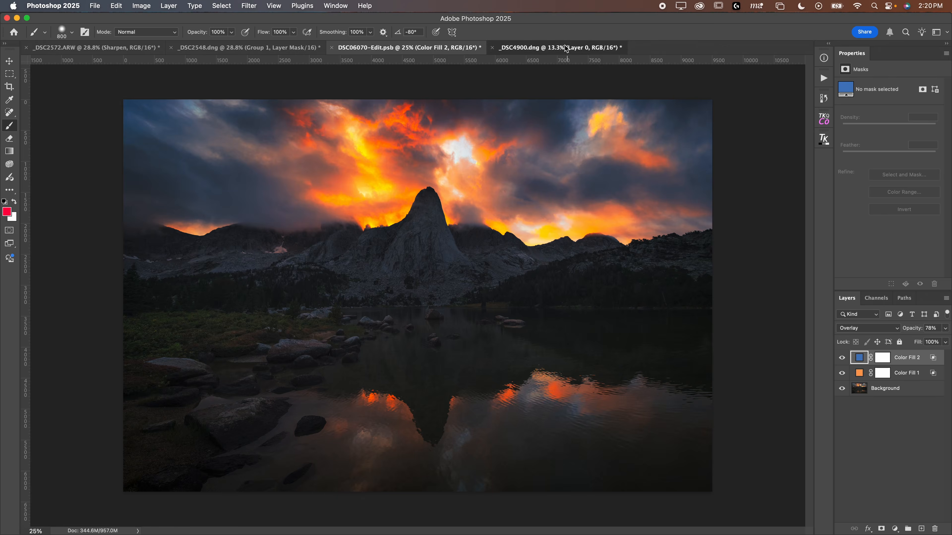
Step: Switch to the _DSC4900.dng canyon document and add a yellow Solid Color fill layer, ffcd36
left_click(566, 48)
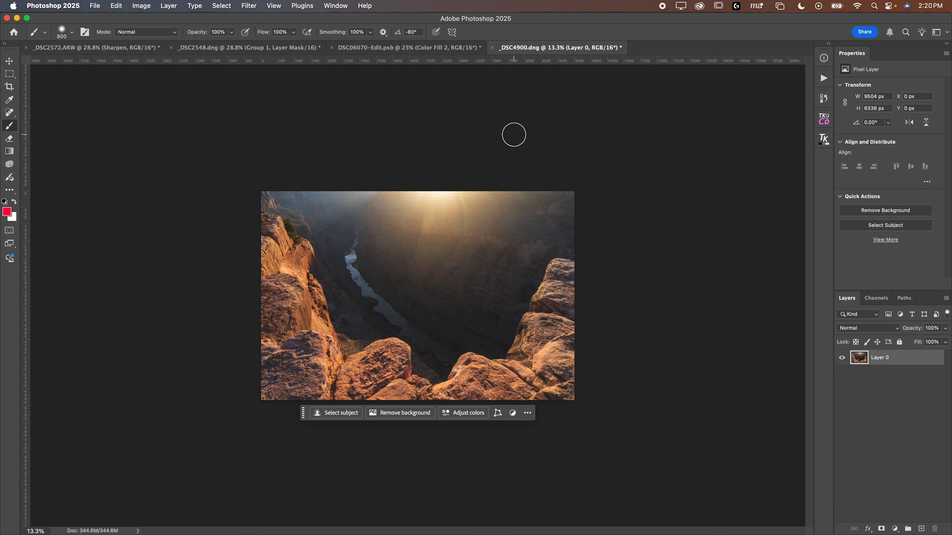
key("super+0")
key("super+minus")
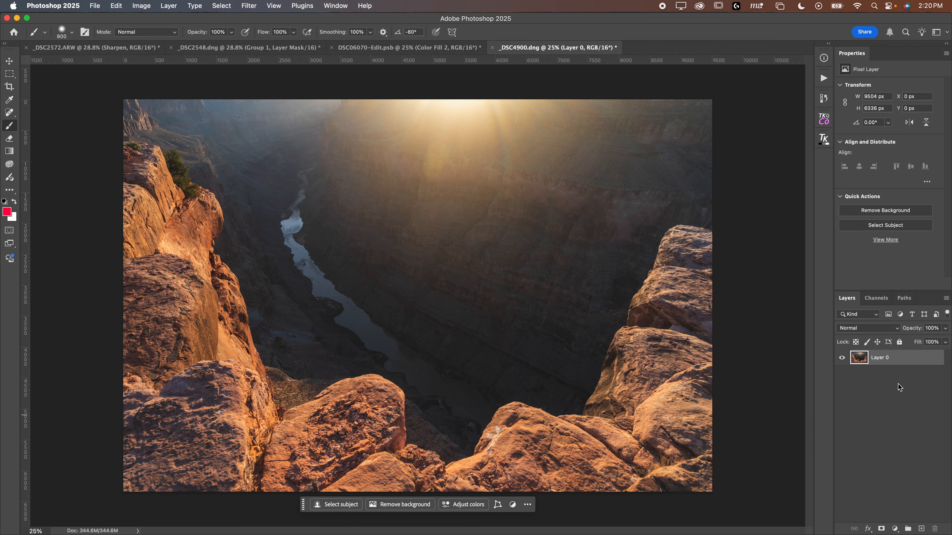
left_click(896, 529)
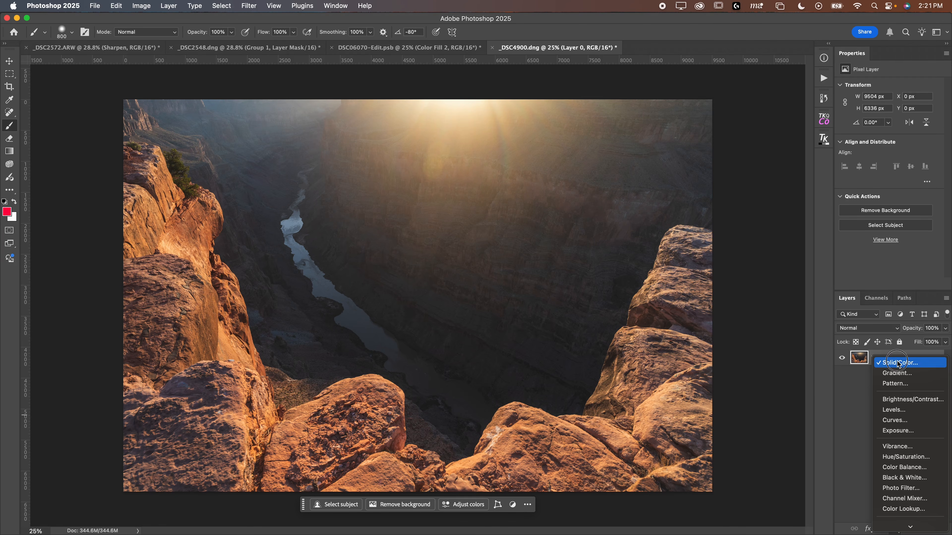
left_click(899, 363)
left_click_drag(756, 253, 758, 251)
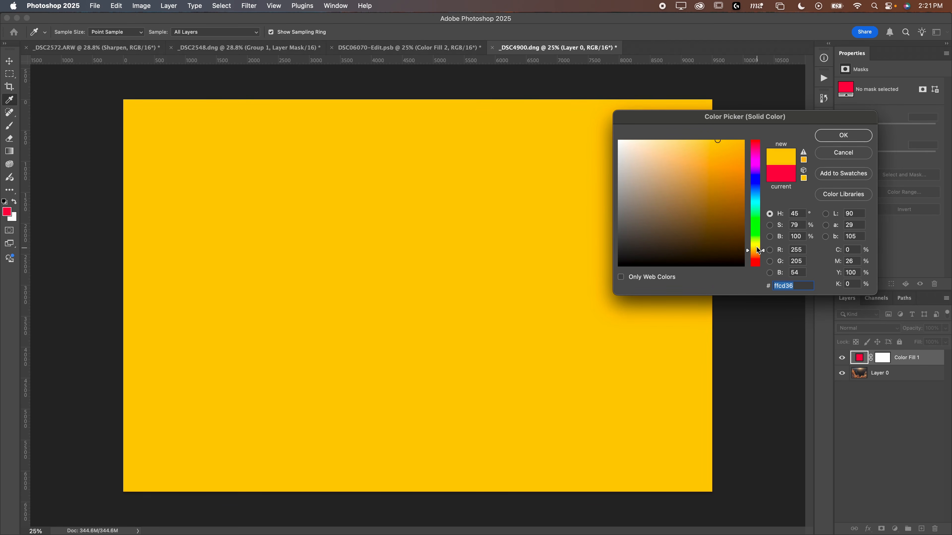
left_click(843, 137)
Step: Set Color Fill 1 to Soft Light and limit it to brighter tones with Underlying Layer Blend If split 72/162, then confirm
left_click(863, 330)
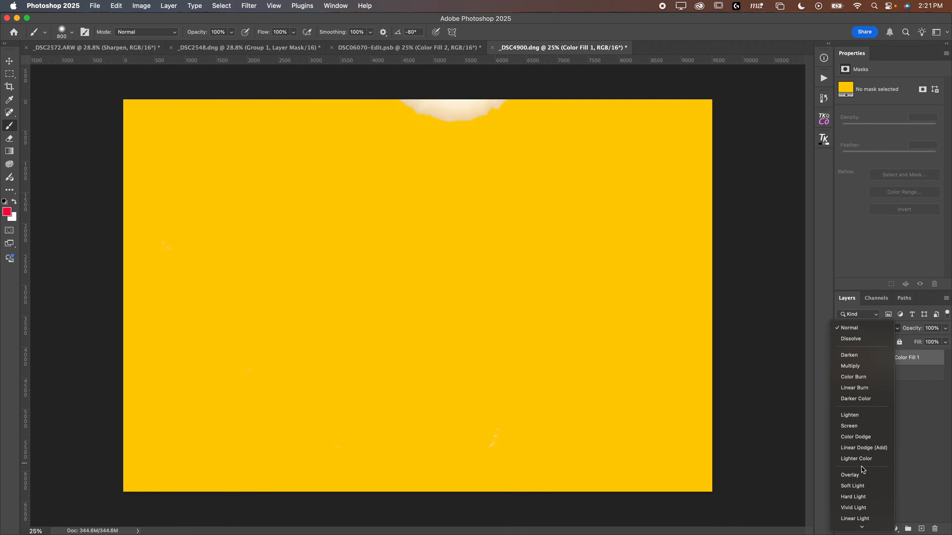
left_click(860, 486)
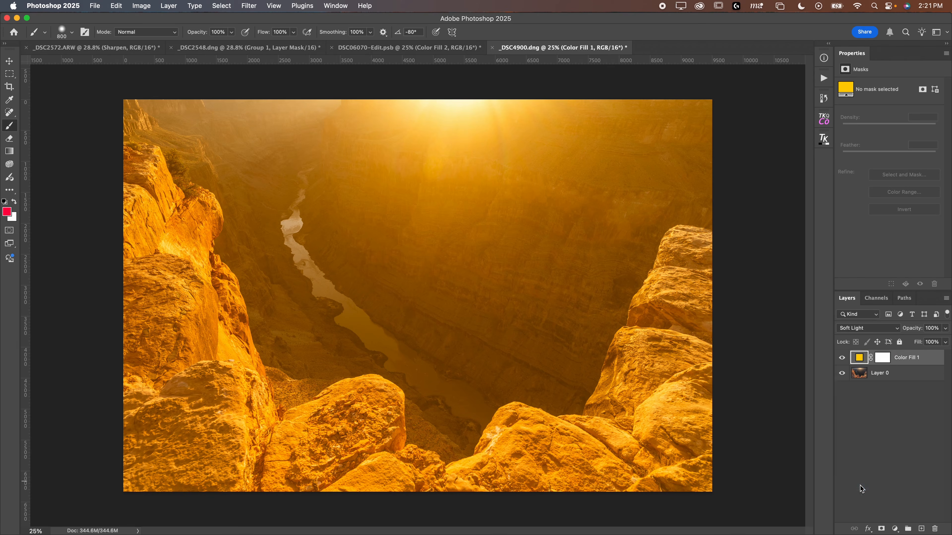
double_click(932, 361)
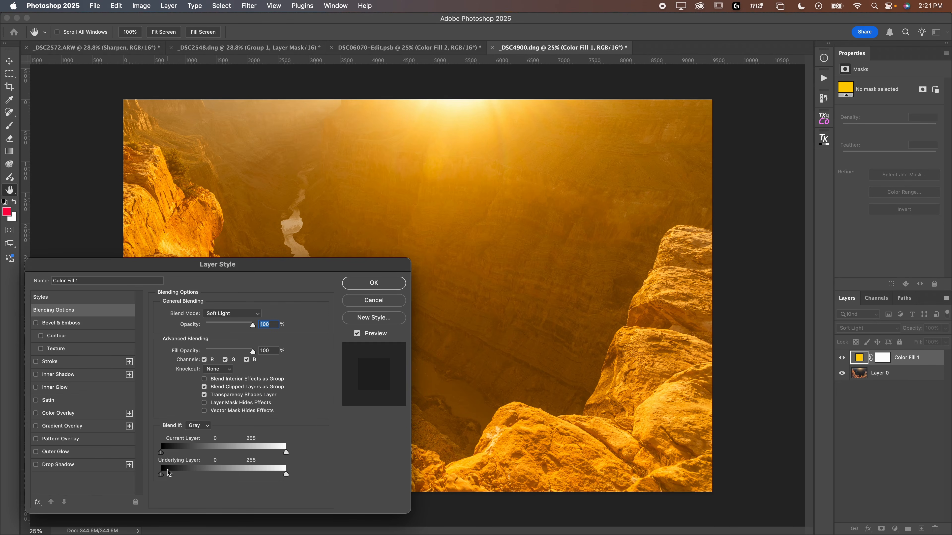
left_click_drag(161, 475, 197, 474)
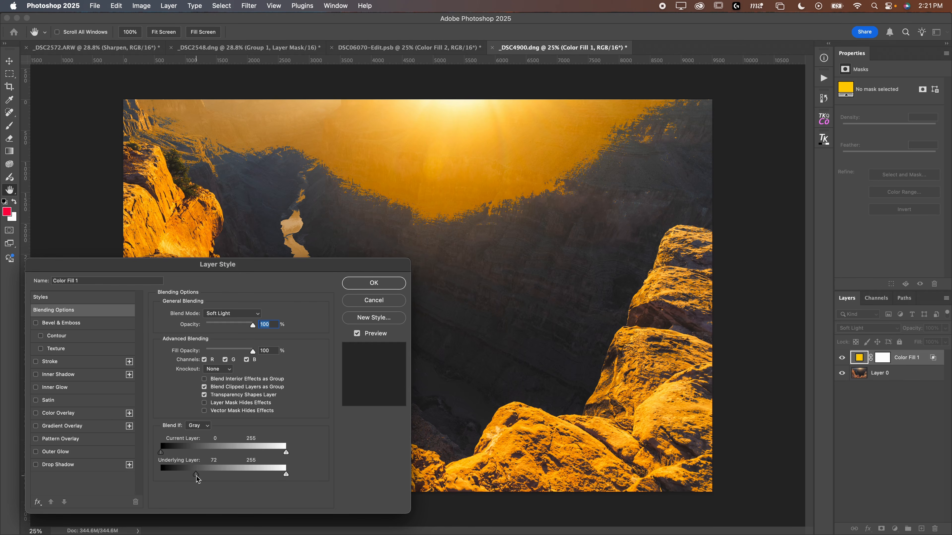
left_click_drag(195, 473, 221, 478)
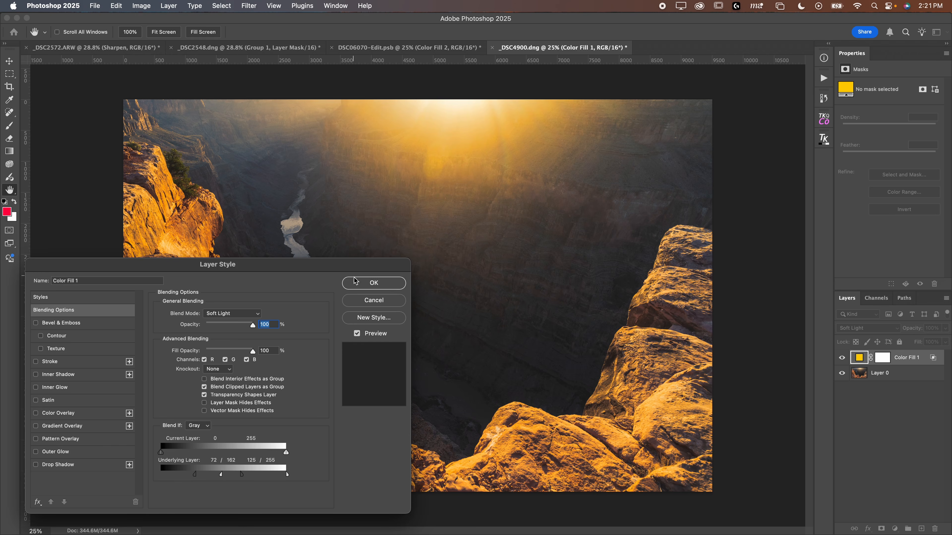
left_click(374, 283)
Step: Change Color Fill 1's colour to a muted gold, c5a648
key("b")
left_click(861, 328)
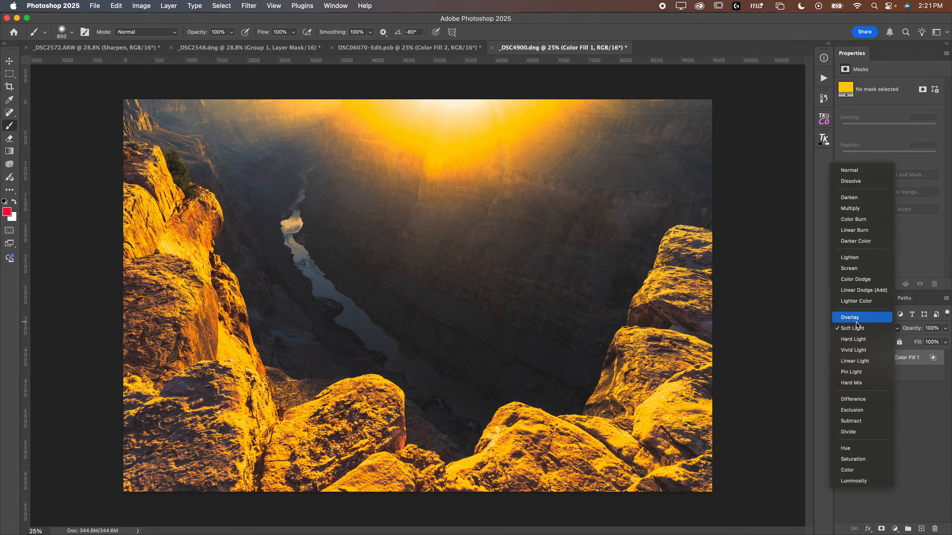
left_click(856, 328)
double_click(856, 360)
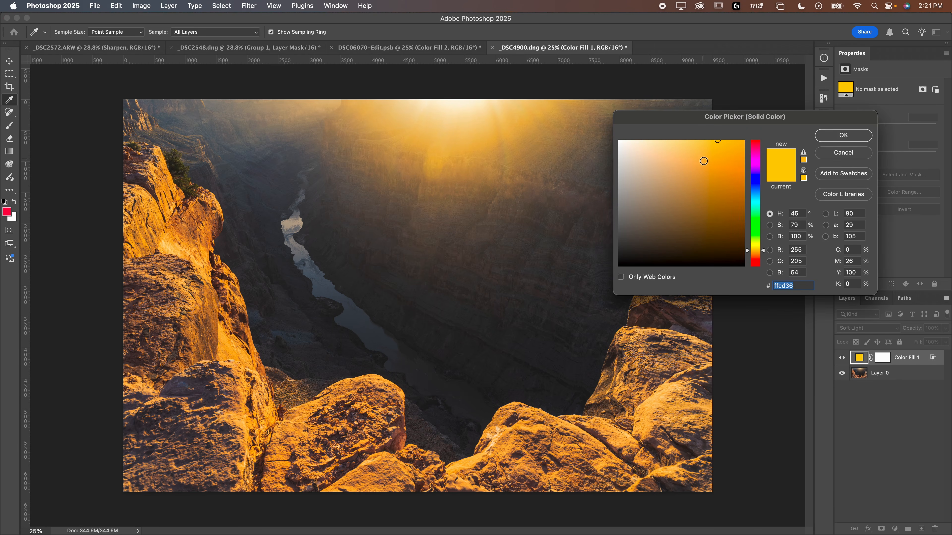
left_click(698, 168)
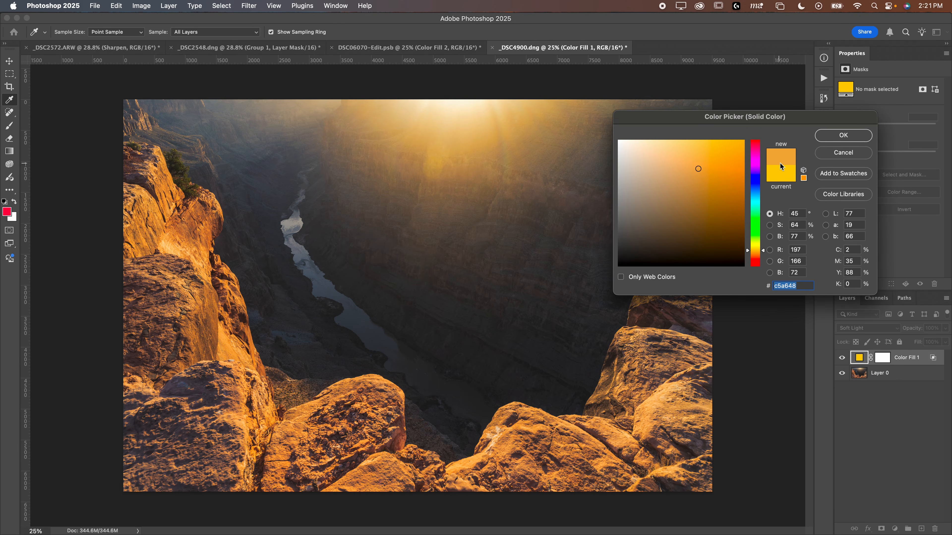
left_click(836, 138)
Step: Toggle Color Fill 1's visibility to compare its effect
left_click(842, 361)
left_click(842, 361)
left_click(842, 361)
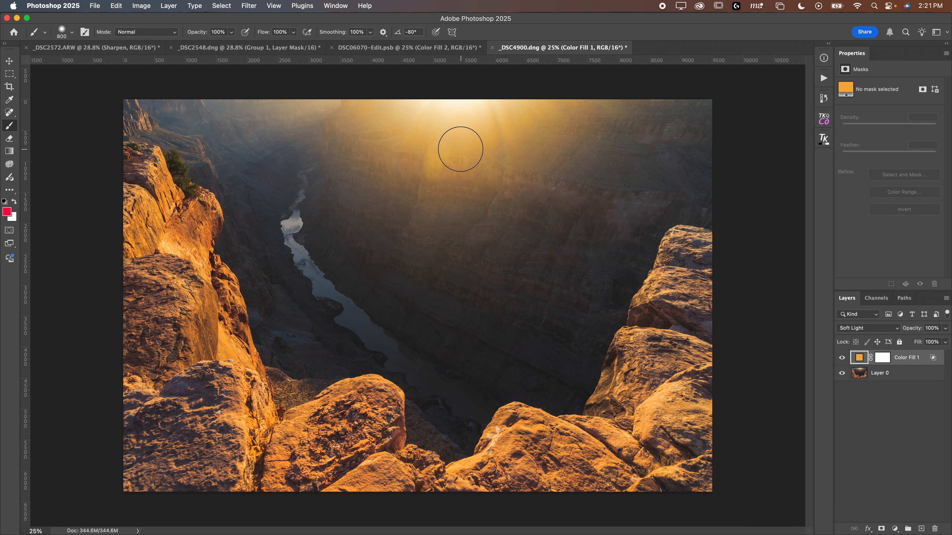
Step: Add a blue Solid Color fill layer, 3678ff, and set its blend mode to Soft Light
left_click(894, 529)
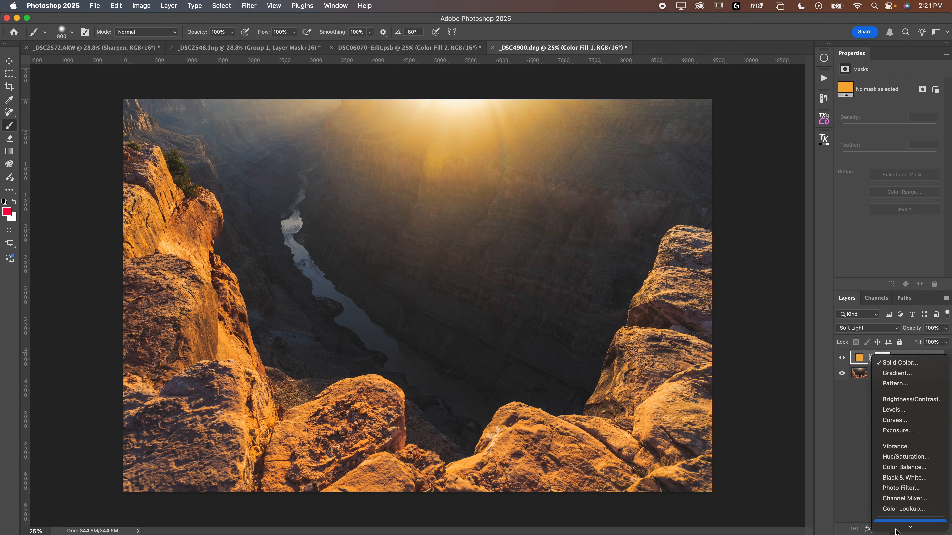
left_click(896, 358)
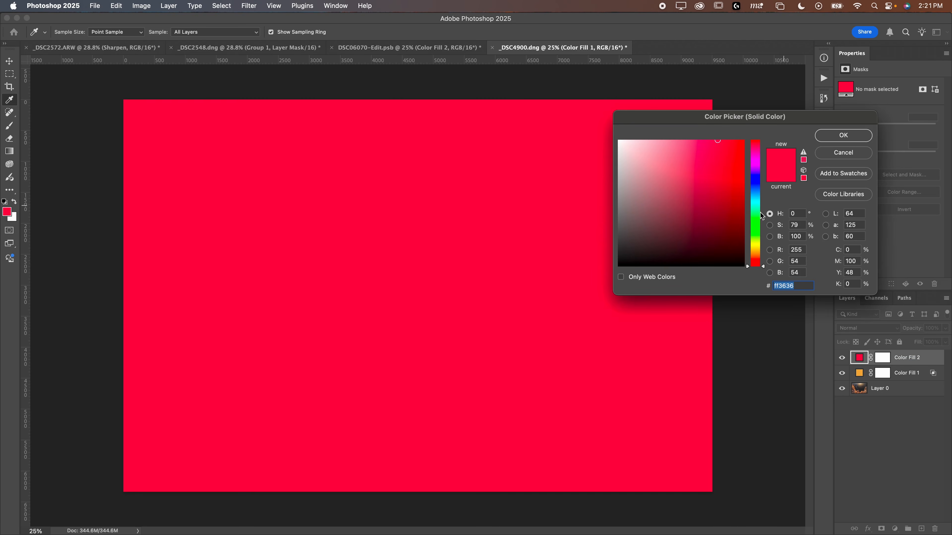
left_click_drag(748, 199, 747, 189)
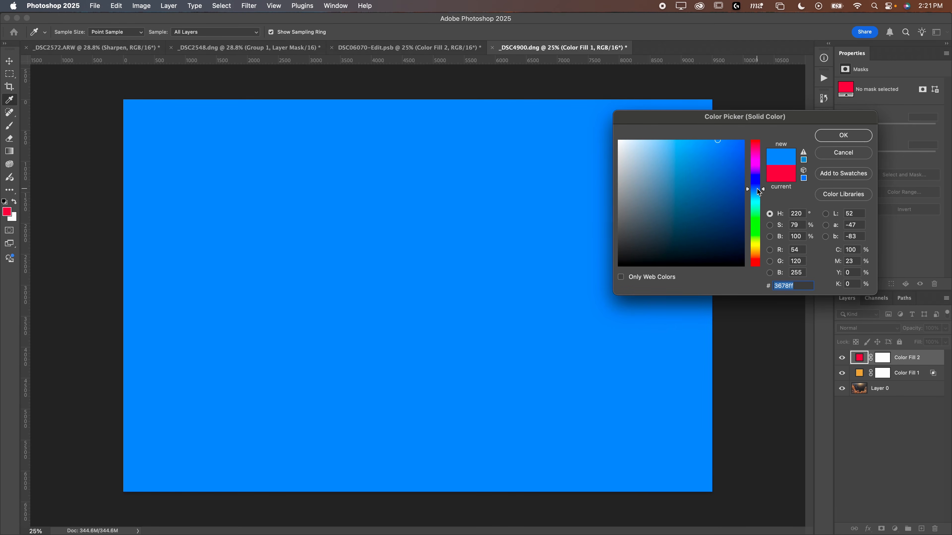
left_click(838, 139)
left_click(867, 328)
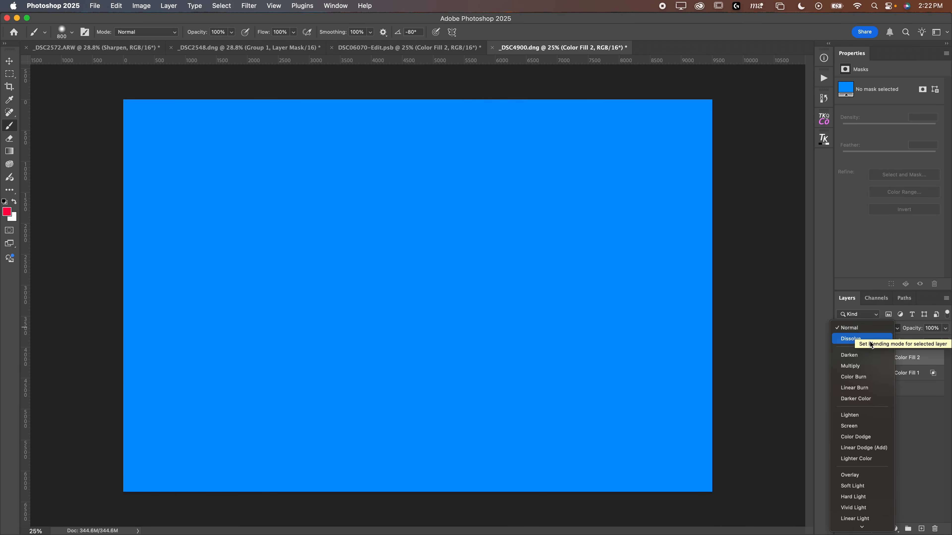
left_click(862, 485)
Step: Restrict Color Fill 2 to darker tones by splitting its Underlying Layer highlight slider to 15/103, then confirm
double_click(939, 361)
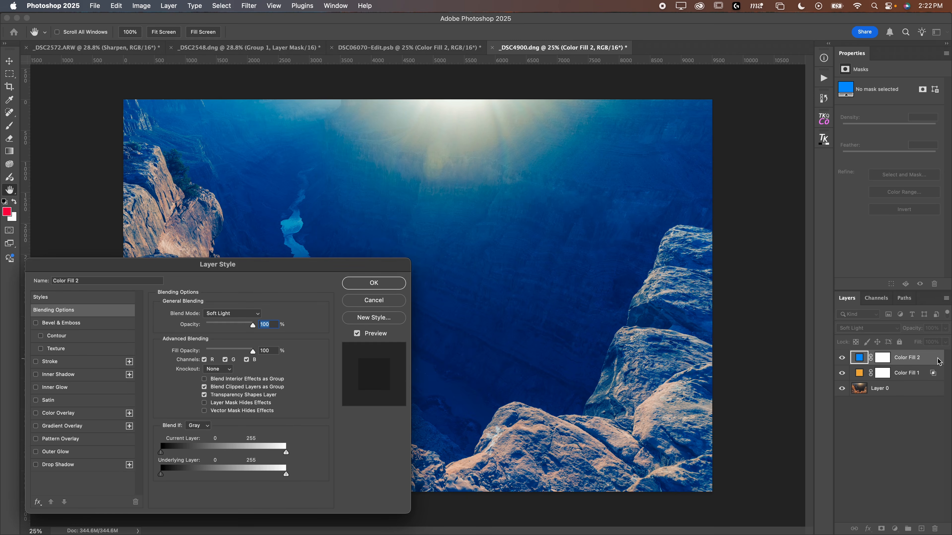
left_click_drag(288, 480, 174, 475)
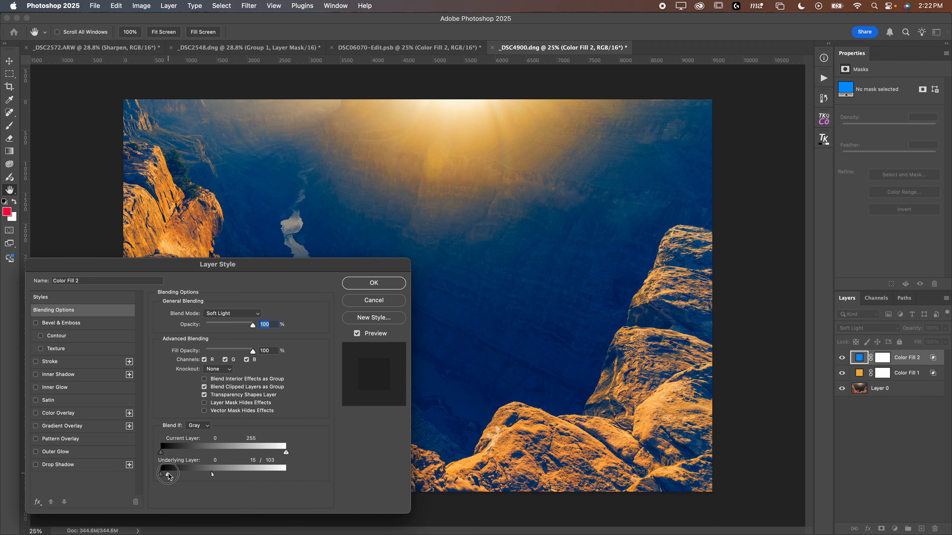
mouse_move(161, 476)
left_mouse_down()
mouse_move(215, 479)
mouse_move(159, 479)
left_mouse_up()
left_click(353, 281)
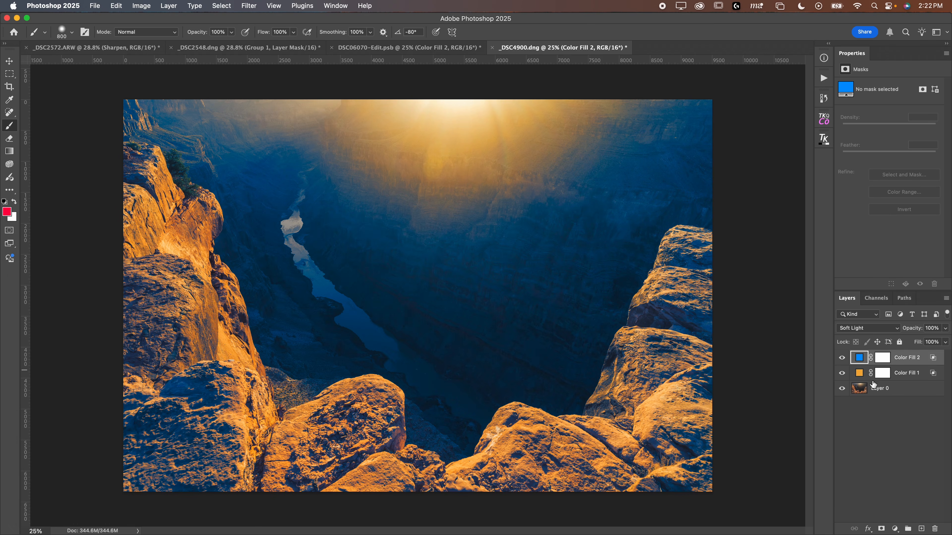
Step: Lower Color Fill 2's opacity to 82% and change its colour to a darker, muted blue
left_click_drag(911, 330, 898, 332)
double_click(864, 362)
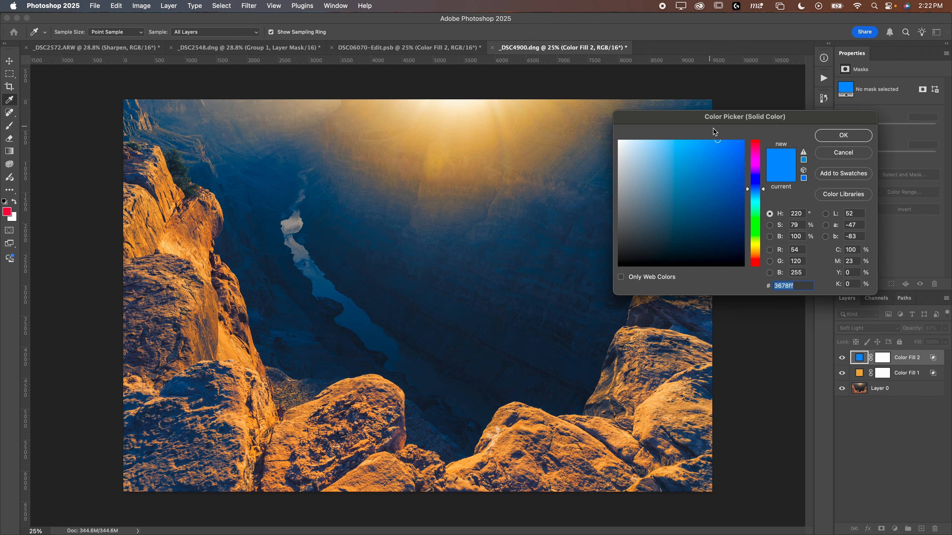
mouse_move(707, 125)
left_mouse_down()
mouse_move(675, 132)
mouse_move(689, 162)
mouse_move(686, 199)
mouse_move(715, 176)
mouse_move(714, 219)
mouse_move(688, 189)
mouse_move(642, 185)
mouse_move(665, 194)
left_mouse_up()
left_click(833, 142)
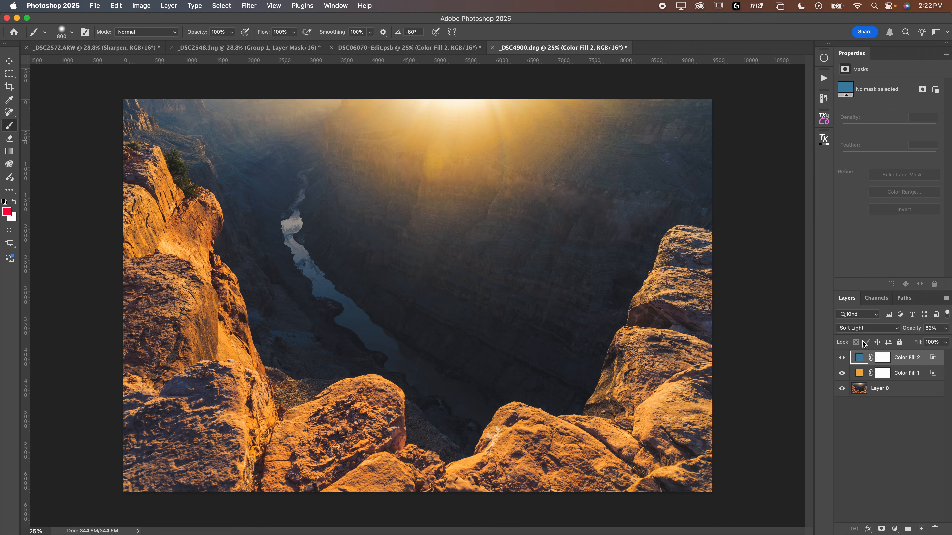
Step: Compare the fill layers by toggling their visibility, then change Color Fill 1's colour to c5b548
left_click(842, 359)
left_click(842, 359)
left_click(840, 374)
left_click(842, 373)
left_click(859, 374)
double_click(860, 374)
left_click_drag(757, 250, 758, 249)
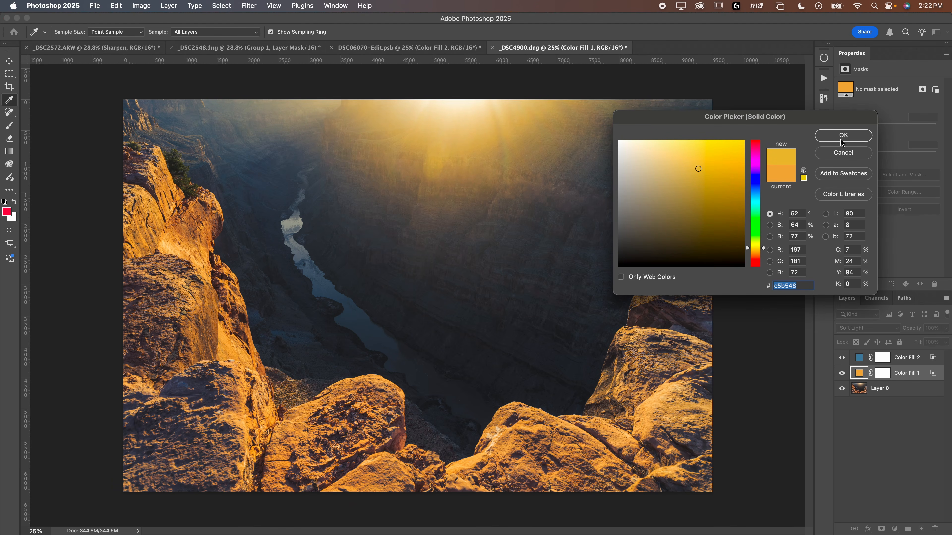
left_click(843, 136)
Step: Change Color Fill 1's colour to a warmer orange
mouse_move(842, 358)
left_mouse_down()
mouse_move(841, 373)
mouse_move(842, 359)
left_mouse_up()
scroll(614, 363, "down", 5)
scroll(599, 367, "up", 1)
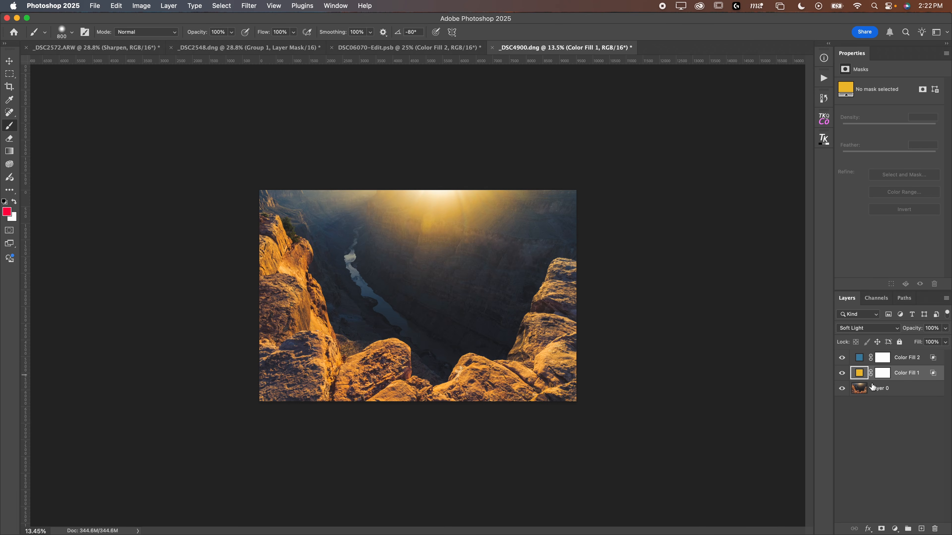
double_click(858, 374)
mouse_move(698, 168)
left_mouse_down()
mouse_move(642, 166)
mouse_move(690, 153)
mouse_move(682, 162)
left_mouse_up()
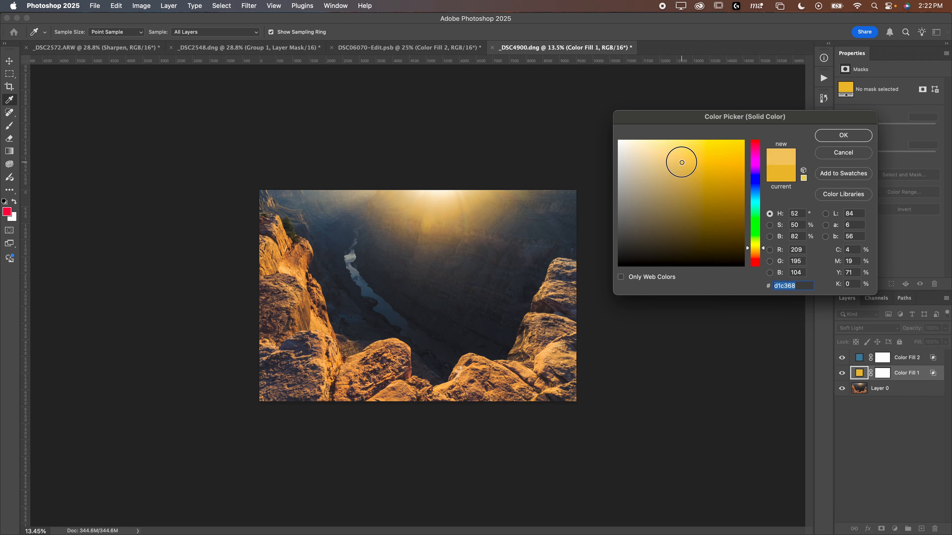
left_click(757, 253)
left_click(844, 136)
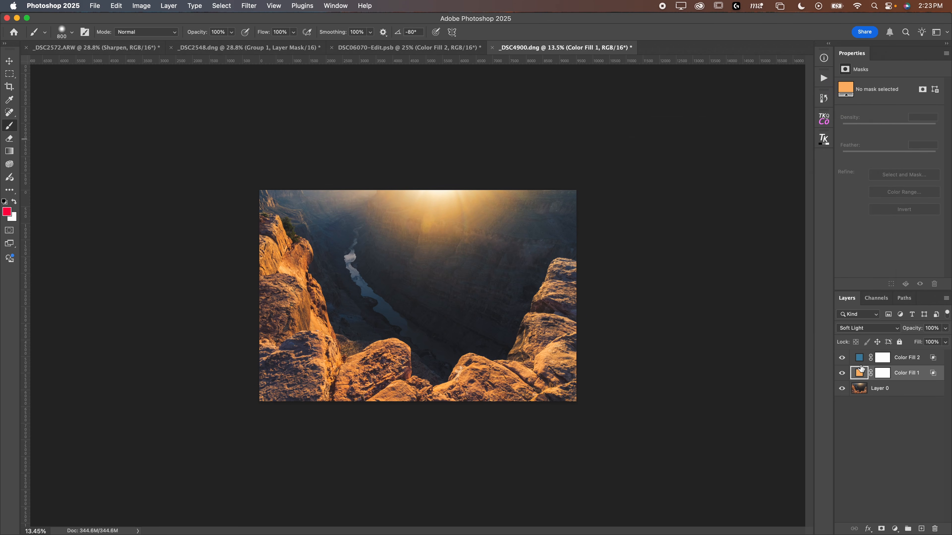
Step: Toggle Color Fill 1 to check the grade, keeping Soft Light, and zoom into the canyon image
left_click(842, 373)
left_click(842, 373)
left_click(854, 328)
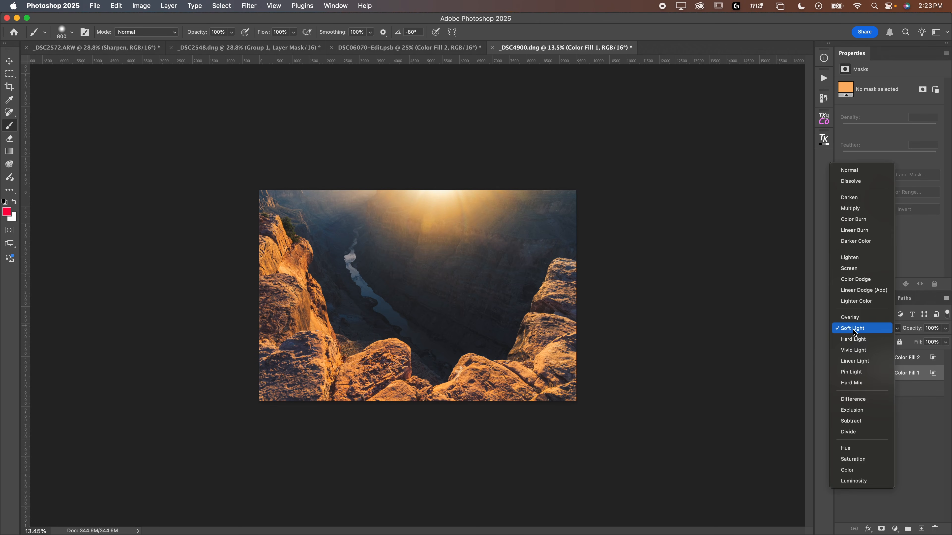
left_click(855, 332)
key("super+plus")
key("super+plus")
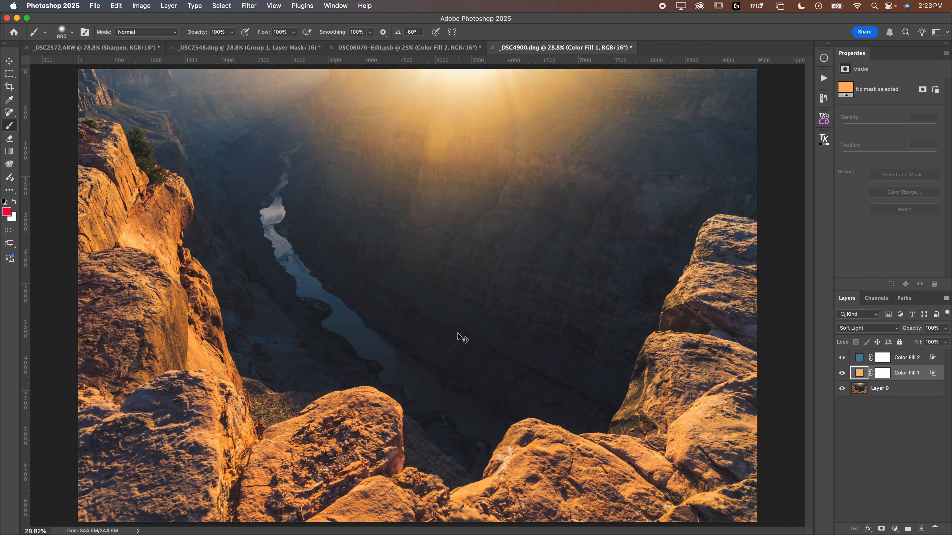